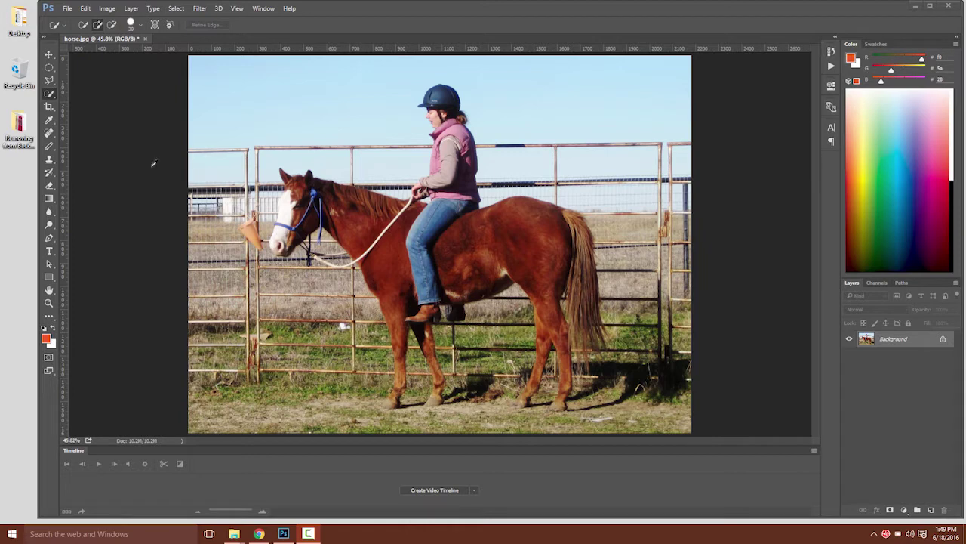
Look over the Marquee shape options, then pick the Lasso Tool for freehand selections.
click(48, 69)
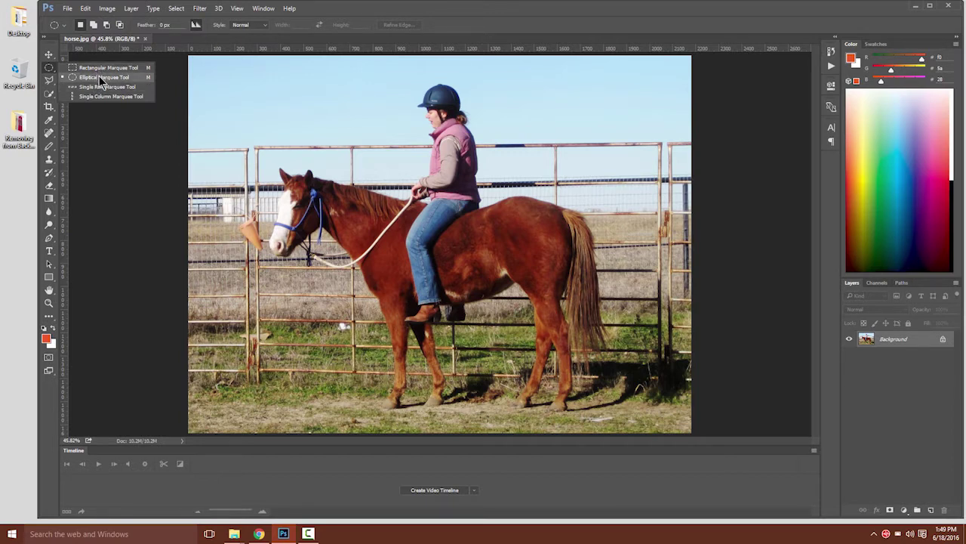
click(99, 76)
click(47, 83)
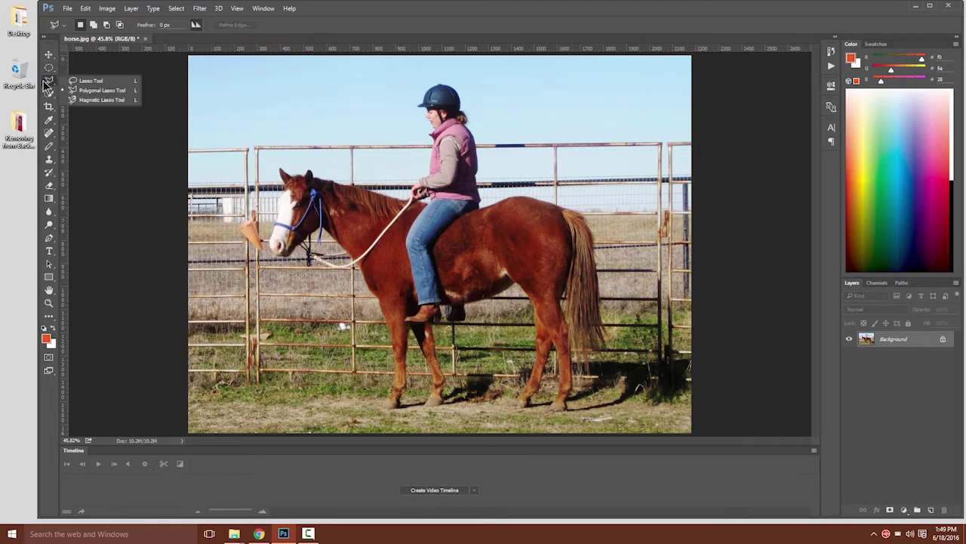
click(97, 81)
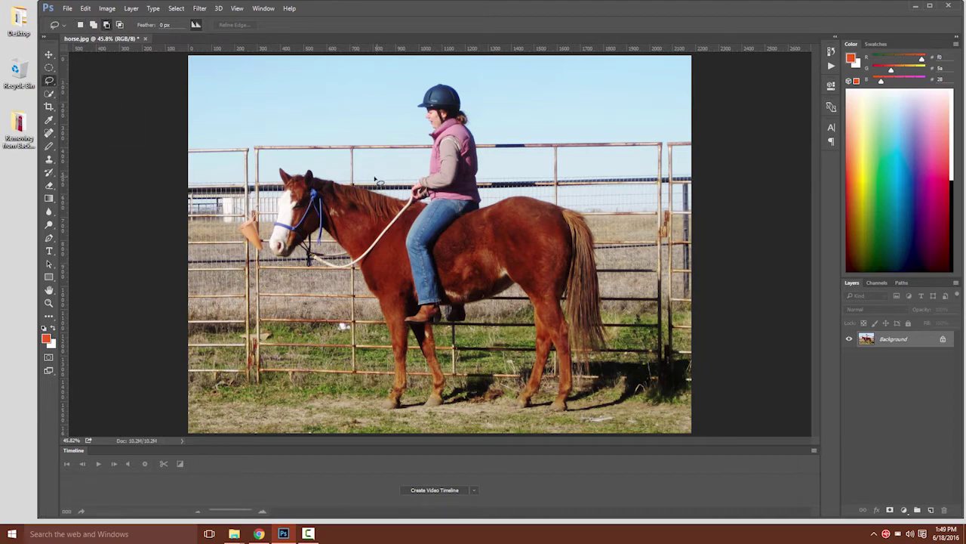
Zoom the horse photo to 100%, then draw and discard a trial lasso along the rider's back.
key(ctrl+plus)
key(ctrl+plus)
key(ctrl+plus)
key(ctrl+plus)
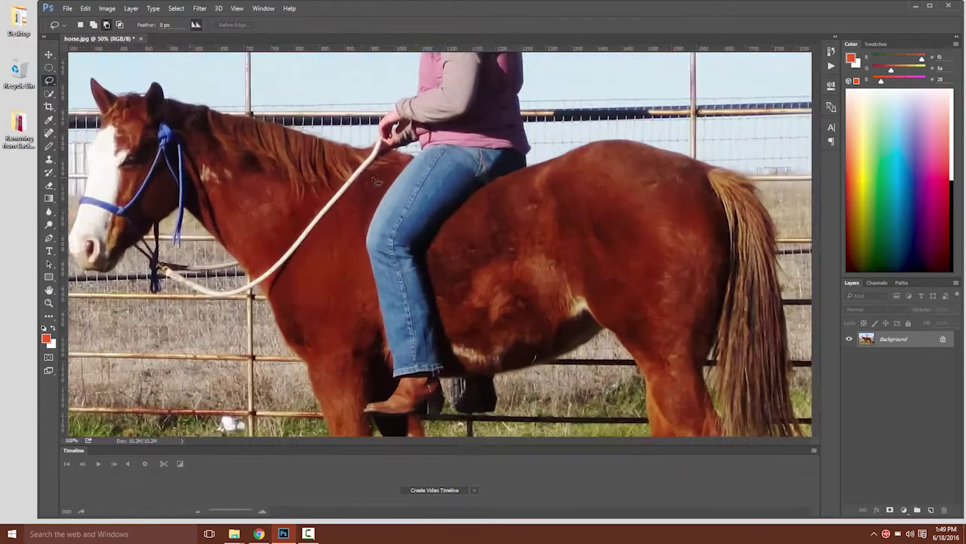
key(ctrl+minus)
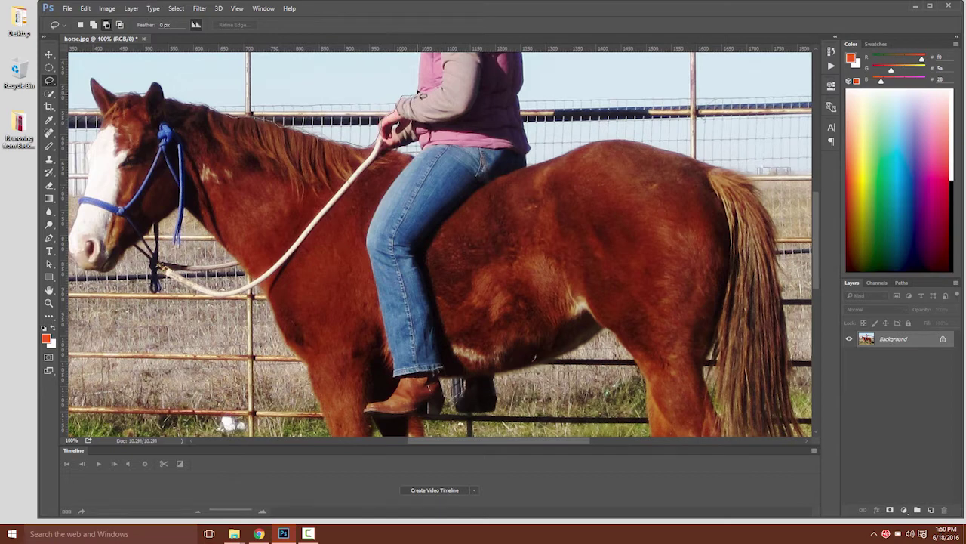
drag(423, 78, 420, 51)
key(ctrl+d)
Trace a closed Magnetic Lasso outline around the rider's jeans, then zoom in on the knee.
right_click(52, 84)
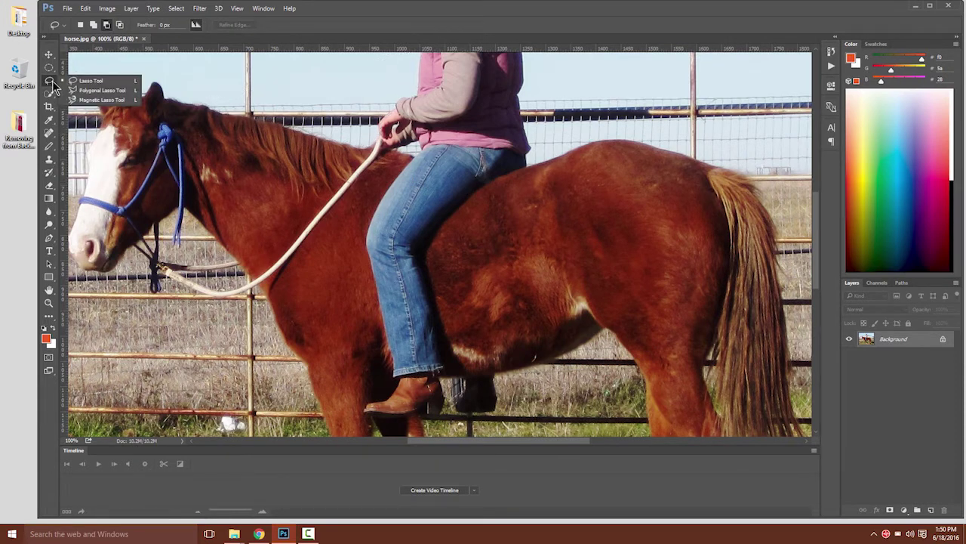
click(102, 99)
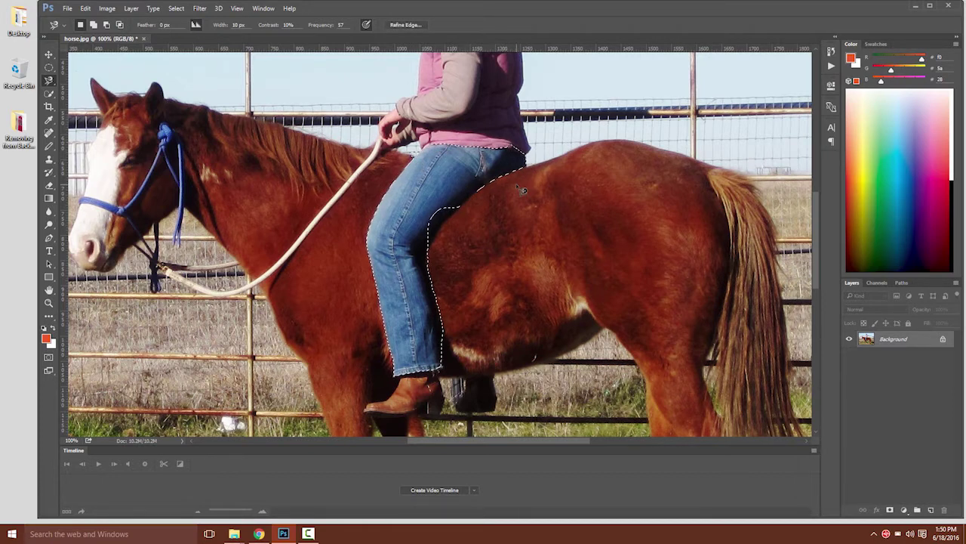
click(445, 227)
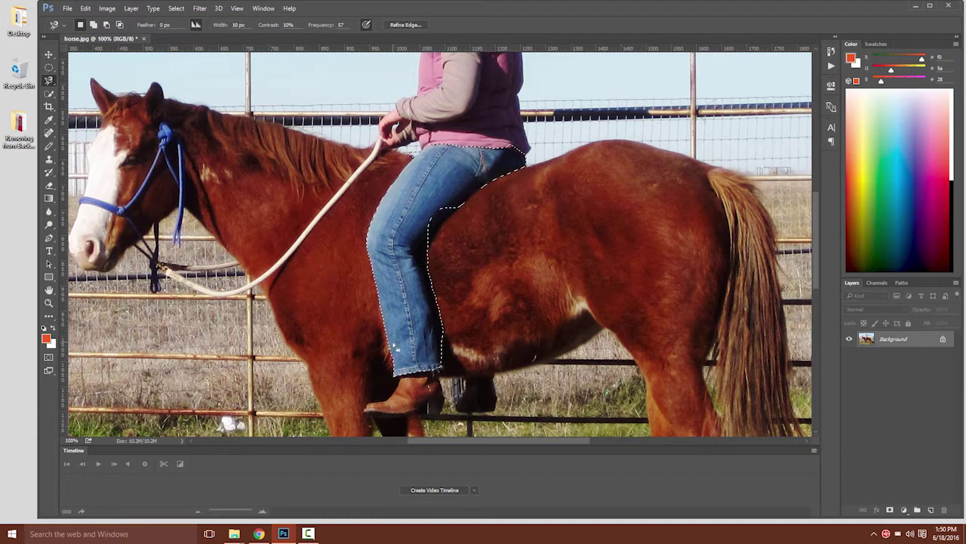
key(ctrl+plus)
key(ctrl+plus)
key(ctrl+plus)
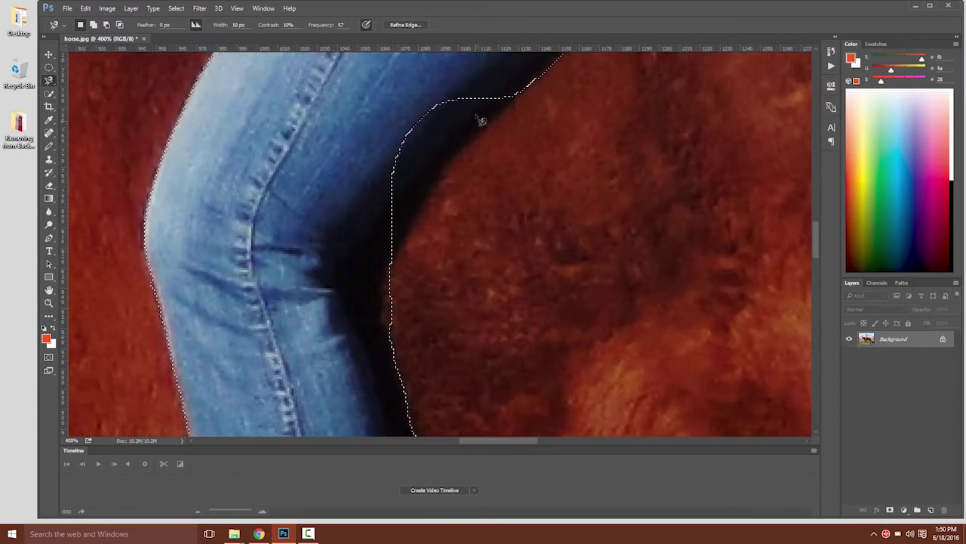
Use Add to selection to include the shadowed strip behind the knee, then fit the photo.
click(94, 25)
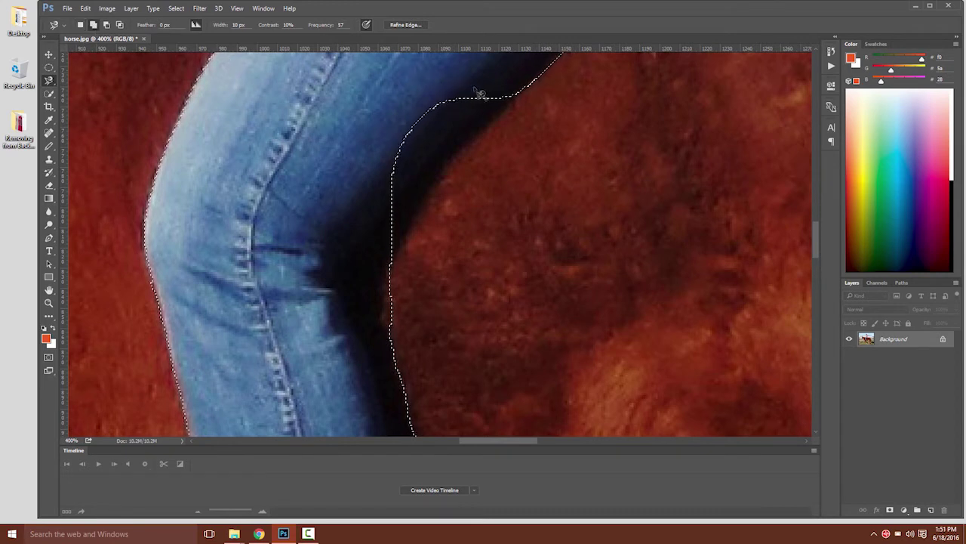
click(508, 88)
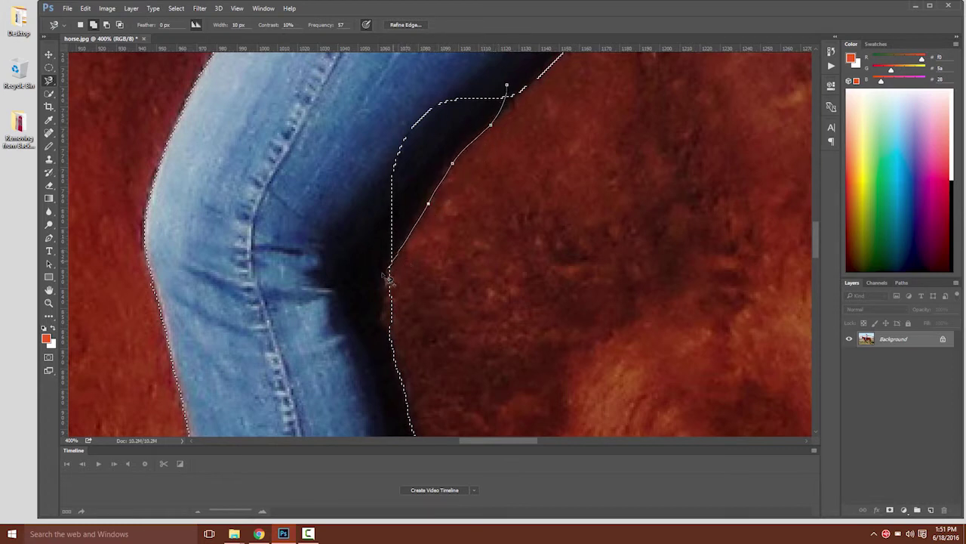
click(506, 88)
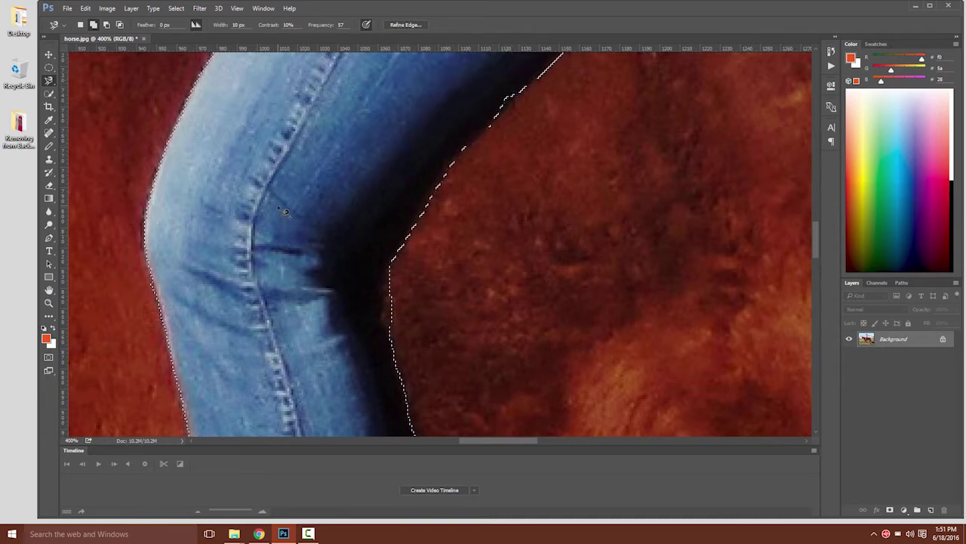
key(ctrl+0)
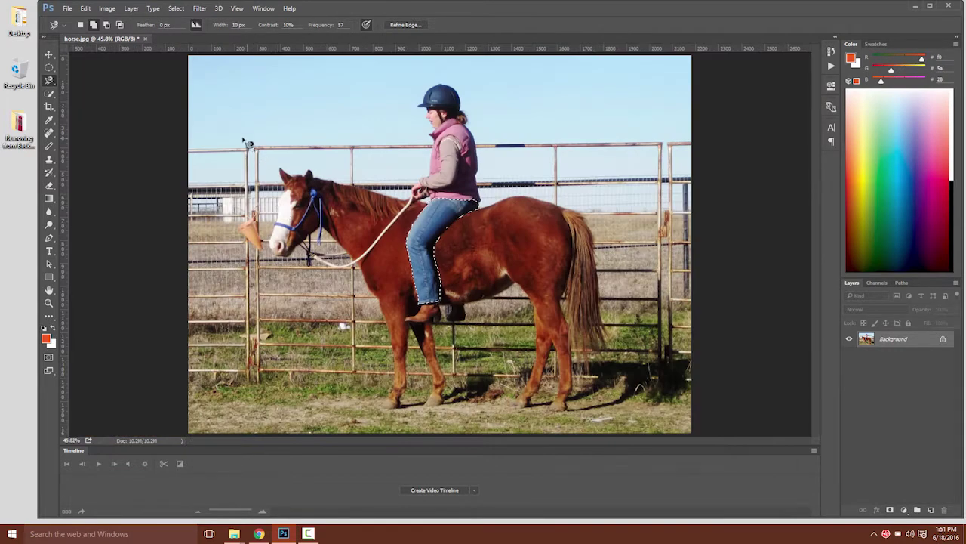
Clear the jeans selection, choose the Quick Selection Tool and paint over the horse's neck and body.
key(ctrl+d)
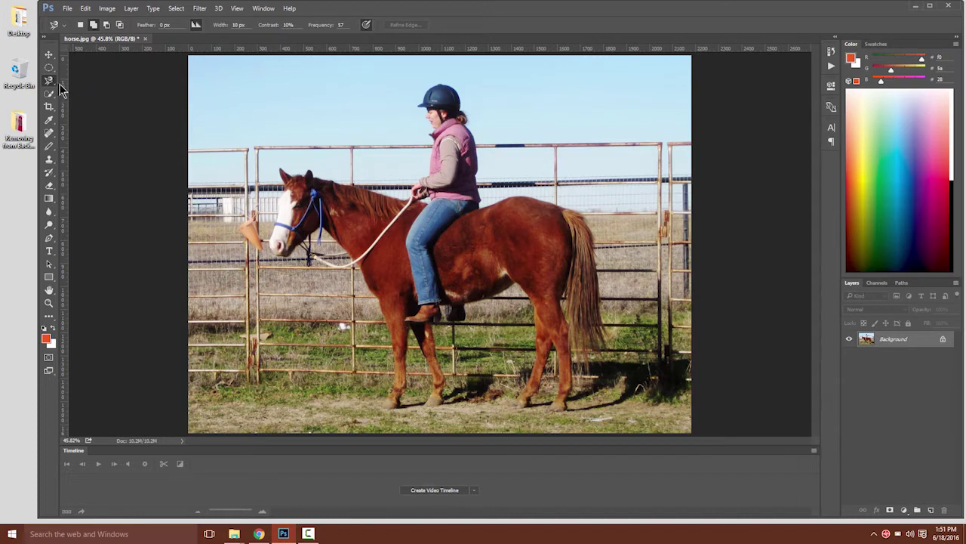
right_click(52, 82)
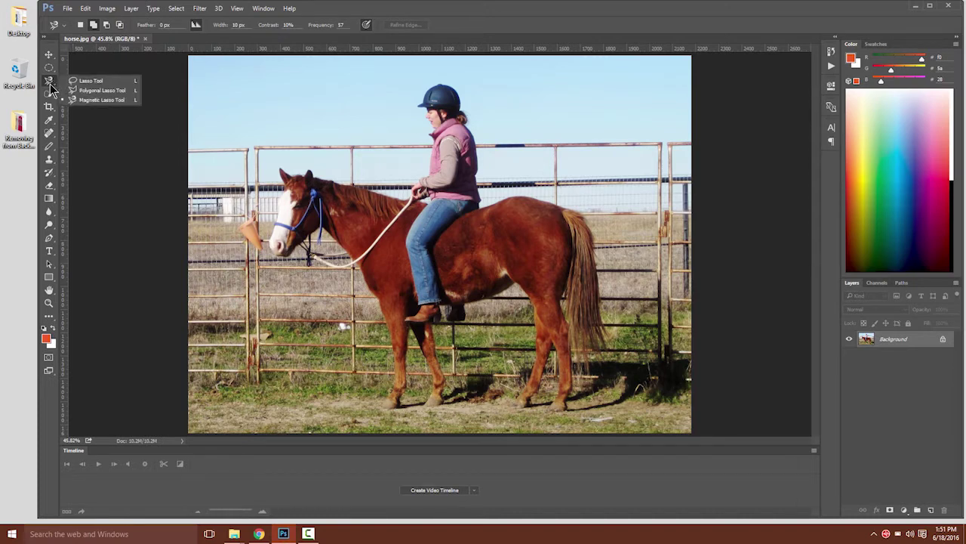
click(49, 95)
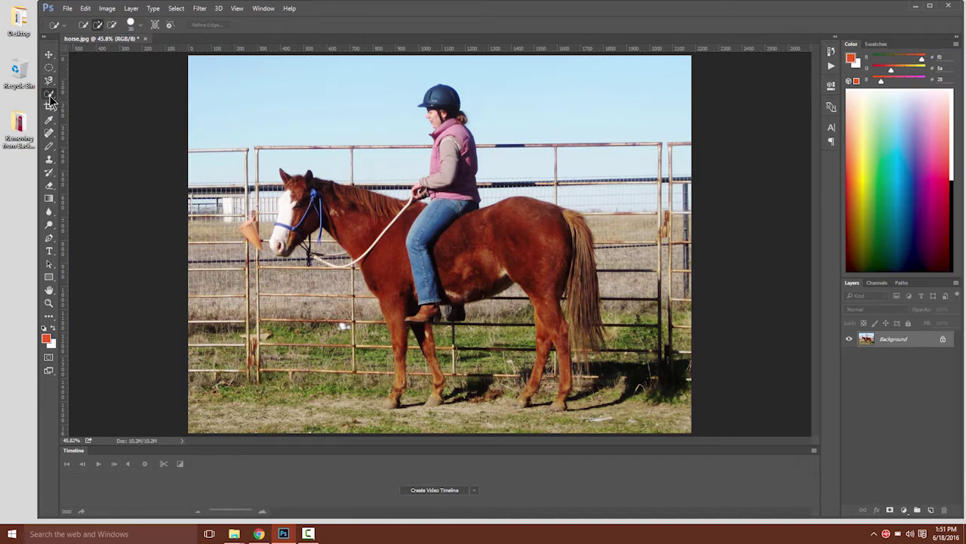
click(51, 83)
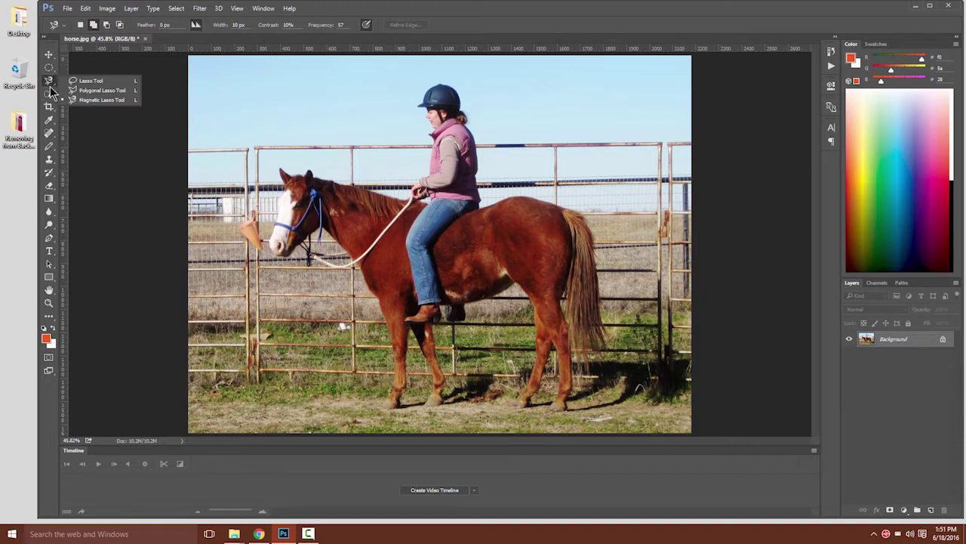
click(50, 96)
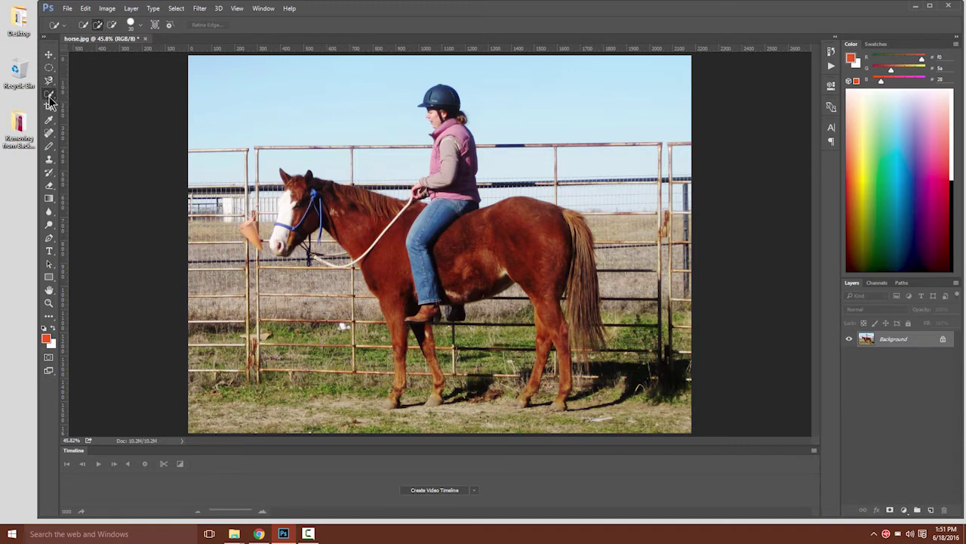
right_click(50, 102)
click(82, 93)
mouse_move(414, 269)
mouse_down()
mouse_move(414, 295)
mouse_move(520, 247)
mouse_move(570, 275)
mouse_move(559, 308)
mouse_move(566, 354)
mouse_move(557, 349)
mouse_move(532, 393)
mouse_move(553, 391)
mouse_move(565, 404)
mouse_up()
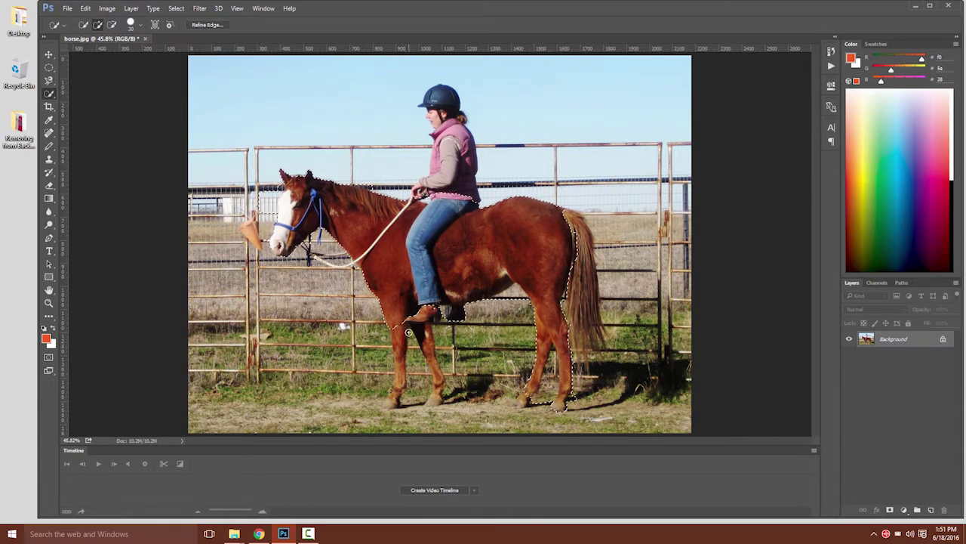
Drop the horse selection and paint a new selection of the rider's leg from boot to hip.
mouse_move(407, 332)
mouse_down()
mouse_move(401, 346)
mouse_move(419, 350)
mouse_move(456, 332)
mouse_move(438, 370)
mouse_up()
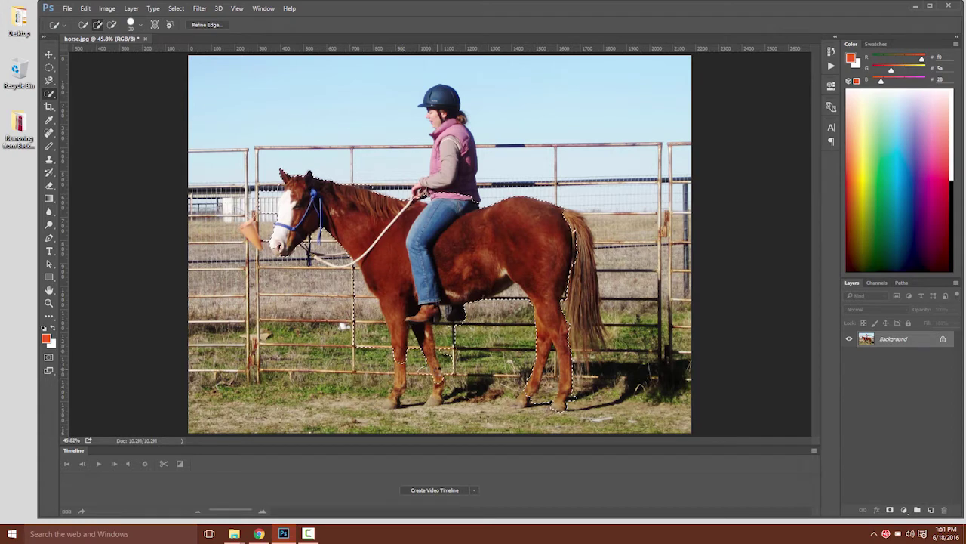
key(ctrl+d)
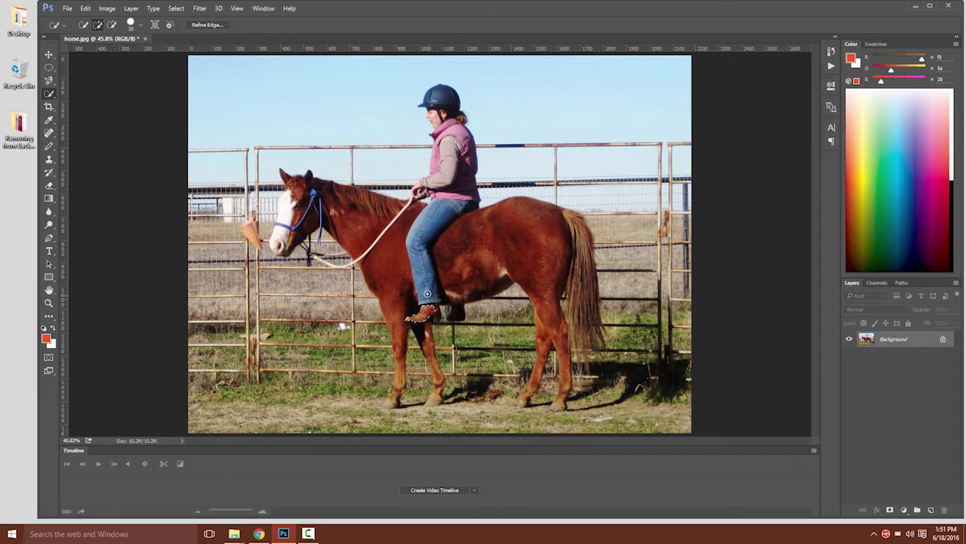
mouse_move(419, 267)
mouse_down()
mouse_move(446, 209)
mouse_move(470, 204)
mouse_up()
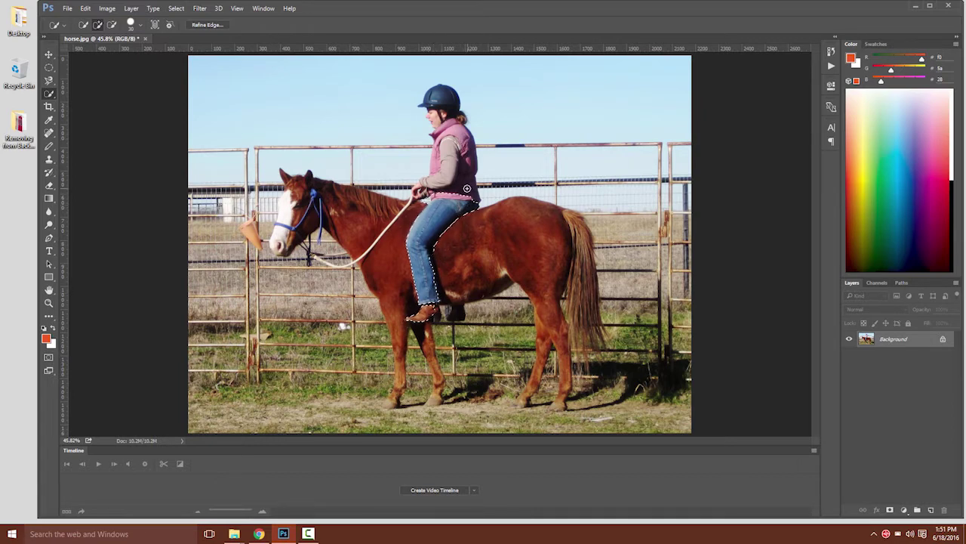
Add the rider's vest, arm and upper body, undo the spill, and preview as Quick Mask.
drag(467, 188, 456, 154)
drag(423, 185, 449, 167)
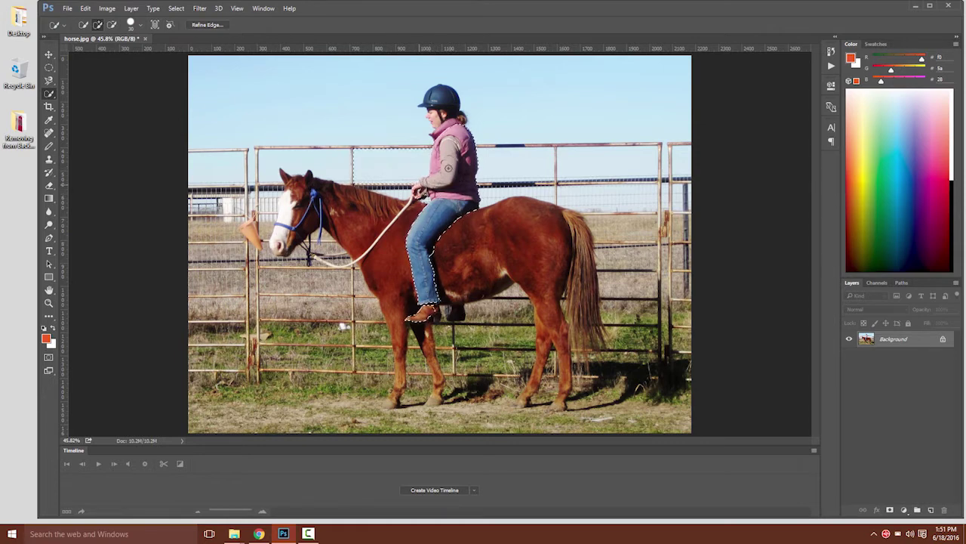
key(ctrl+z)
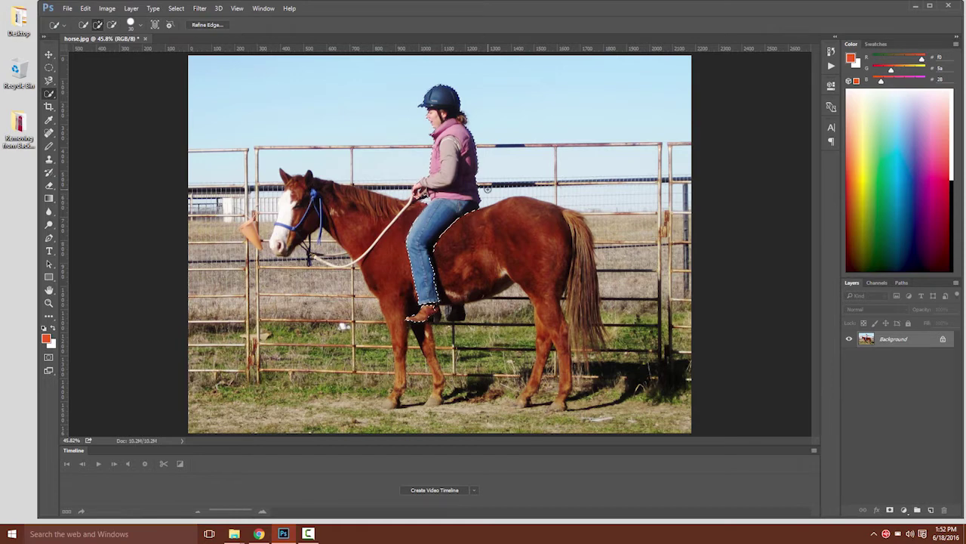
key(q)
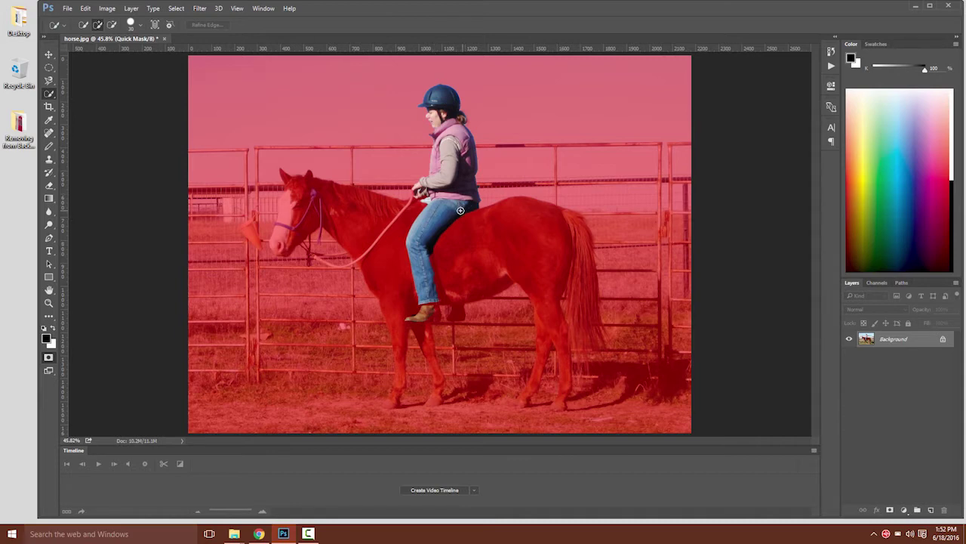
key(q)
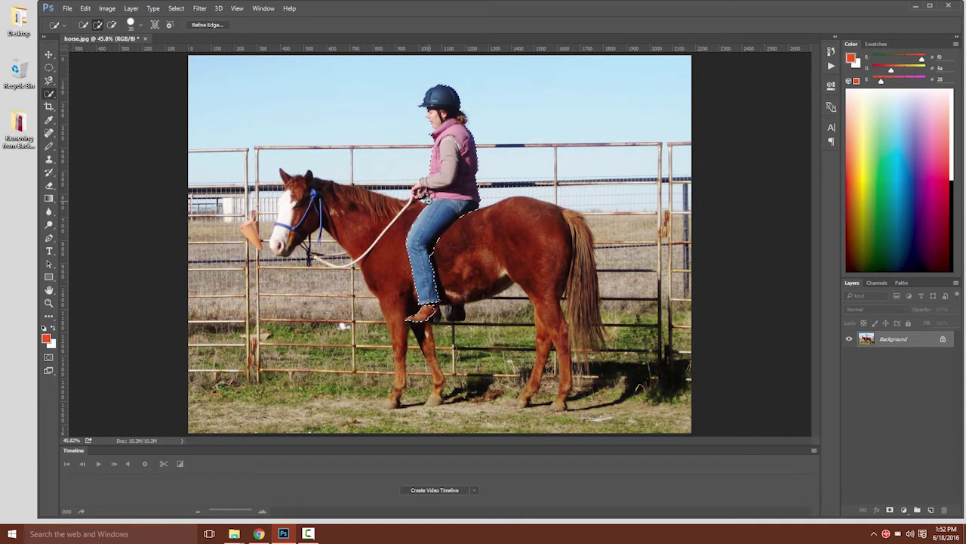
scroll(491, 242, up, 5)
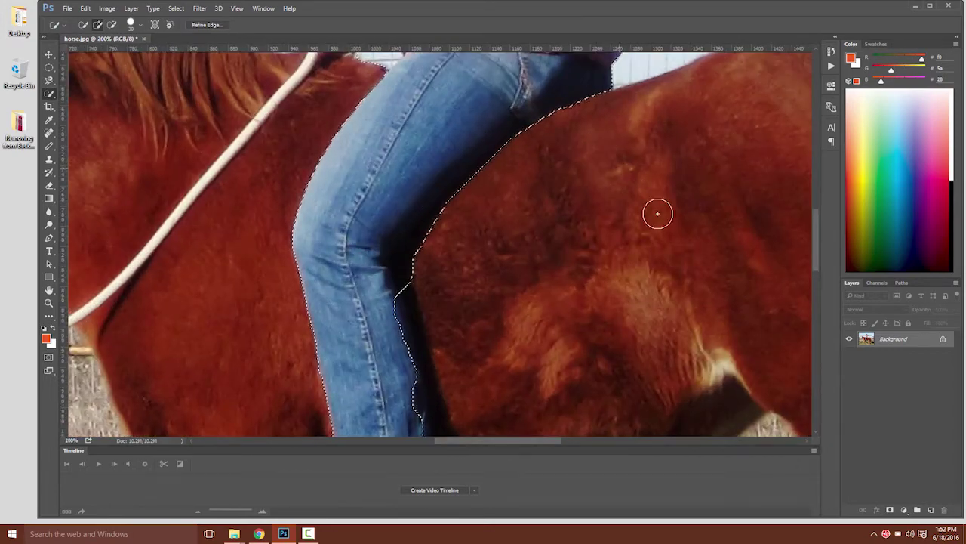
Zoom to 200% and toggle the Quick Selection tool between subtract and add modes.
drag(815, 232, 813, 198)
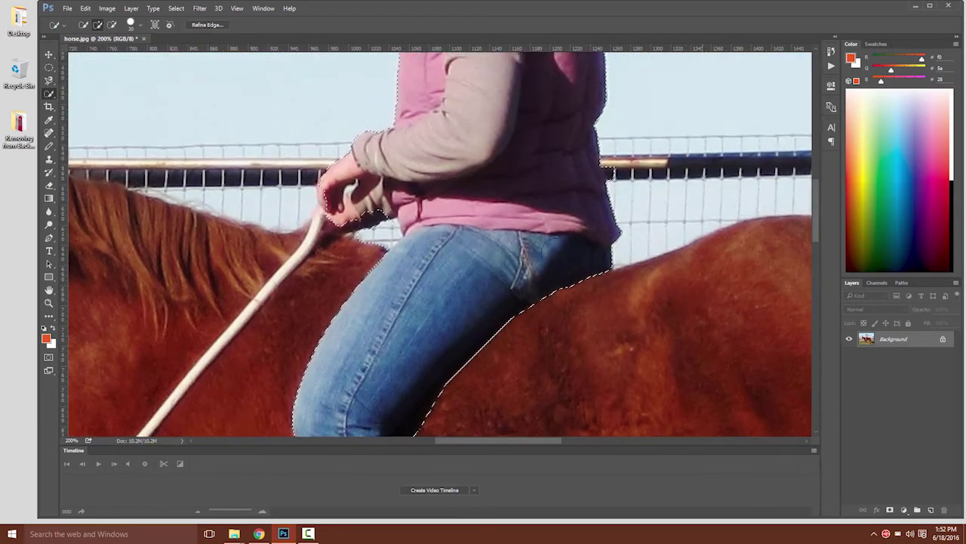
click(112, 25)
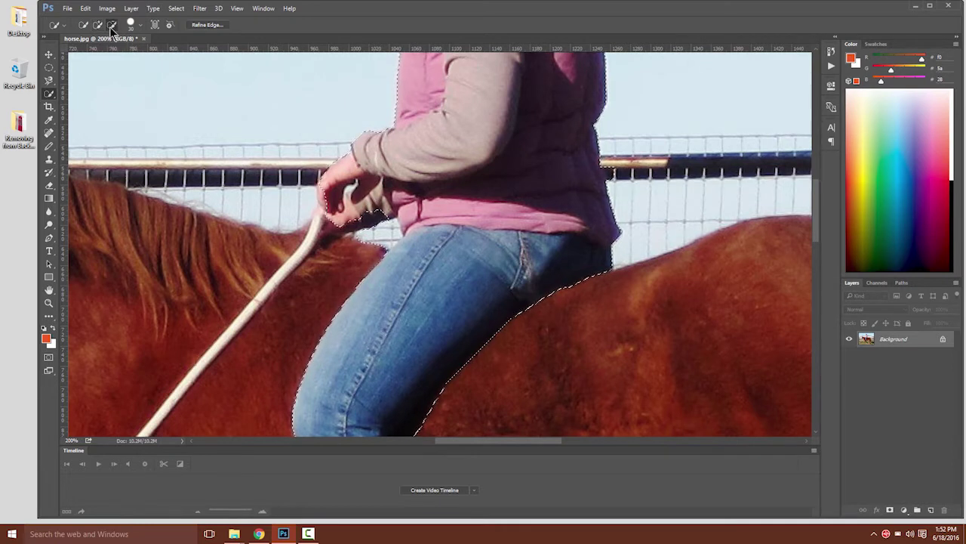
click(112, 25)
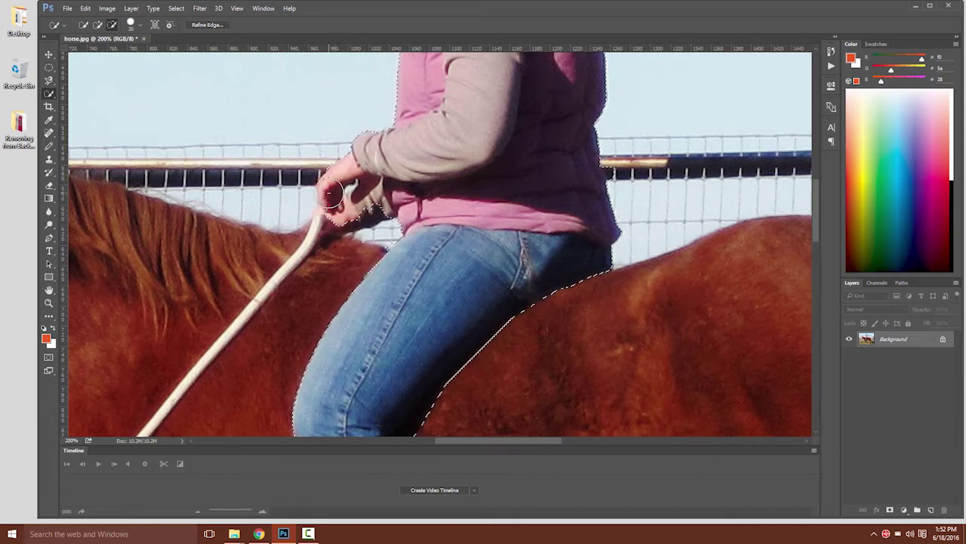
click(98, 25)
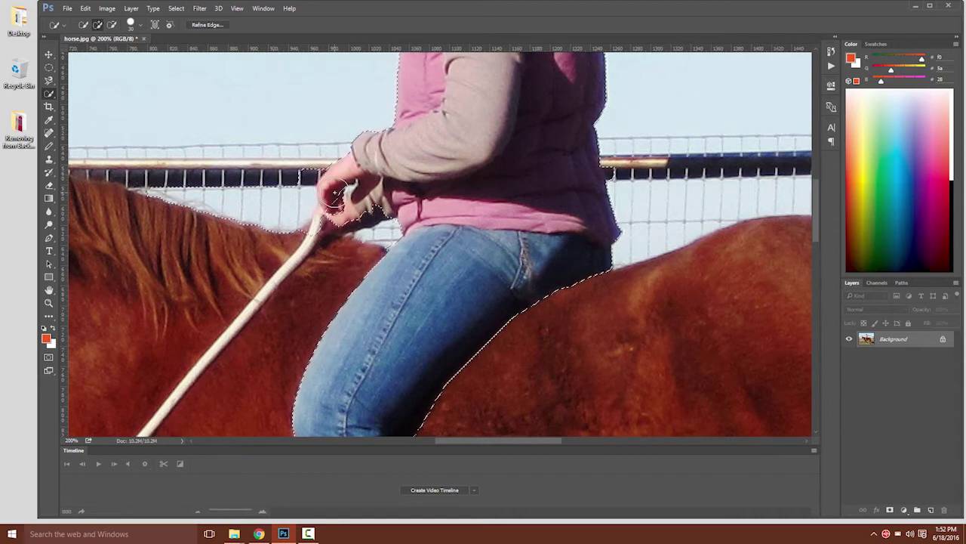
Show the rider selection as a red Quick Mask, discarding a stray selection around her hand.
key(q)
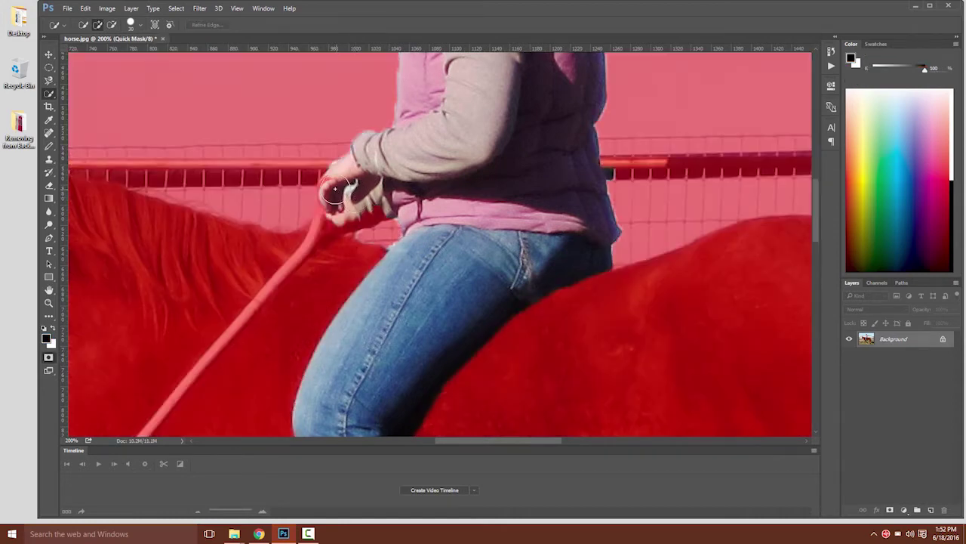
drag(336, 186, 372, 186)
key(ctrl+d)
scroll(534, 180, up, 1)
scroll(533, 179, up, 5)
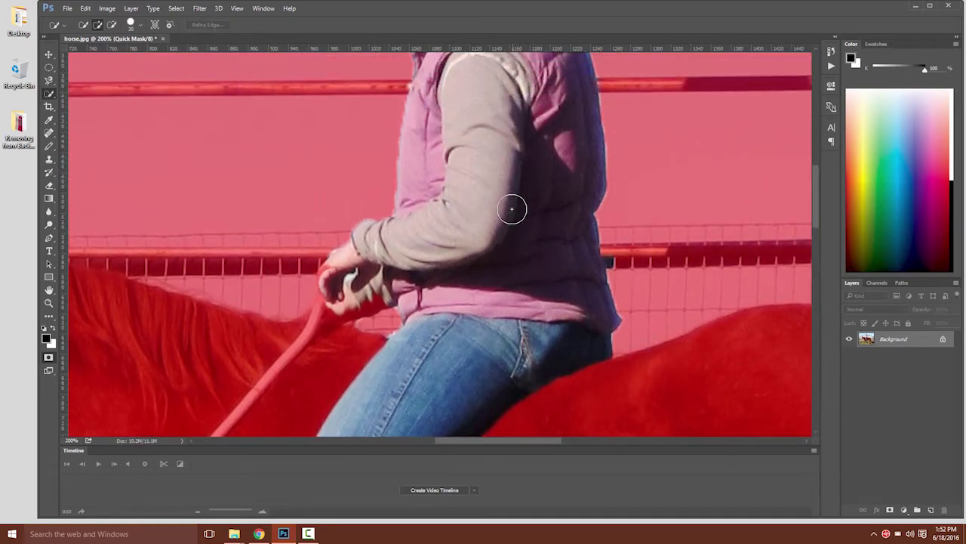
Exit Quick Mask to restore the rider selection and fit the whole horse photo on screen.
scroll(509, 239, up, 8)
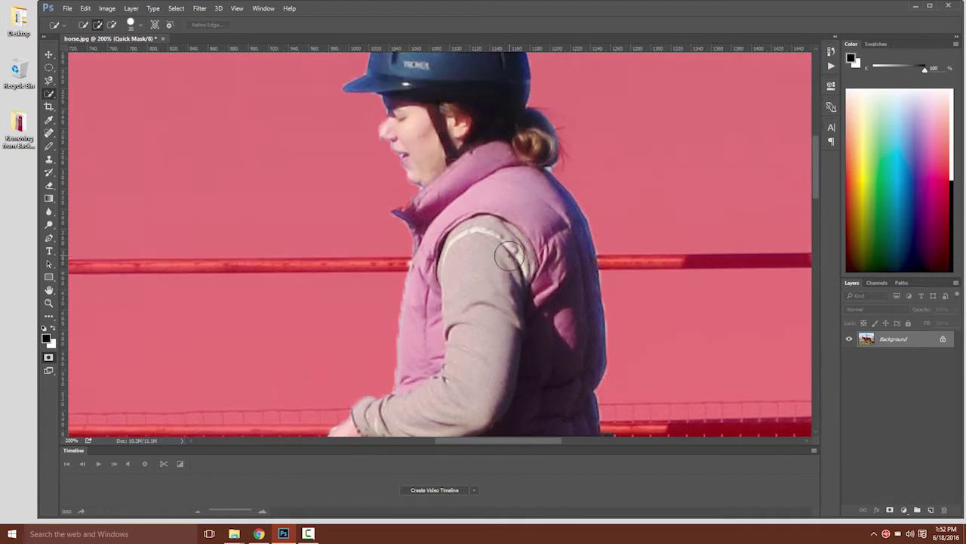
scroll(510, 259, up, 1)
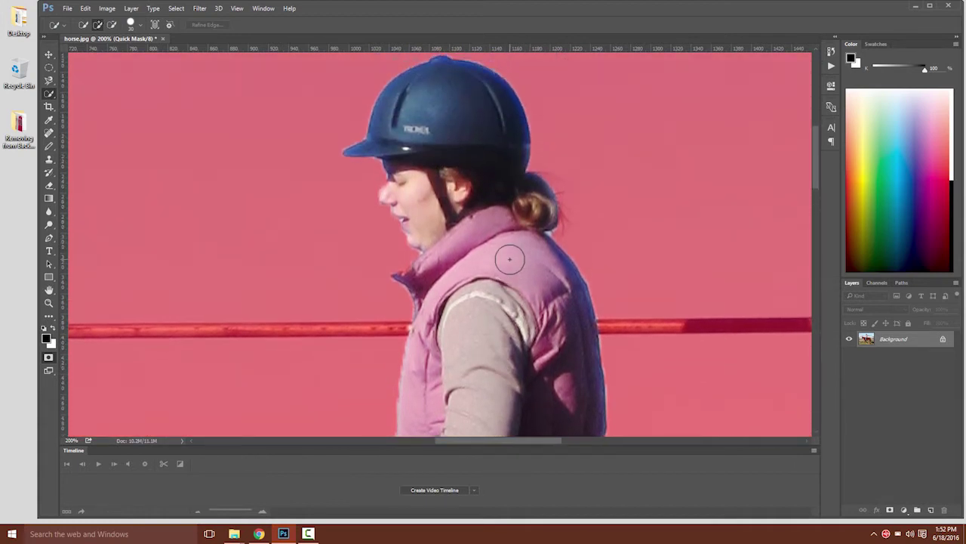
key(q)
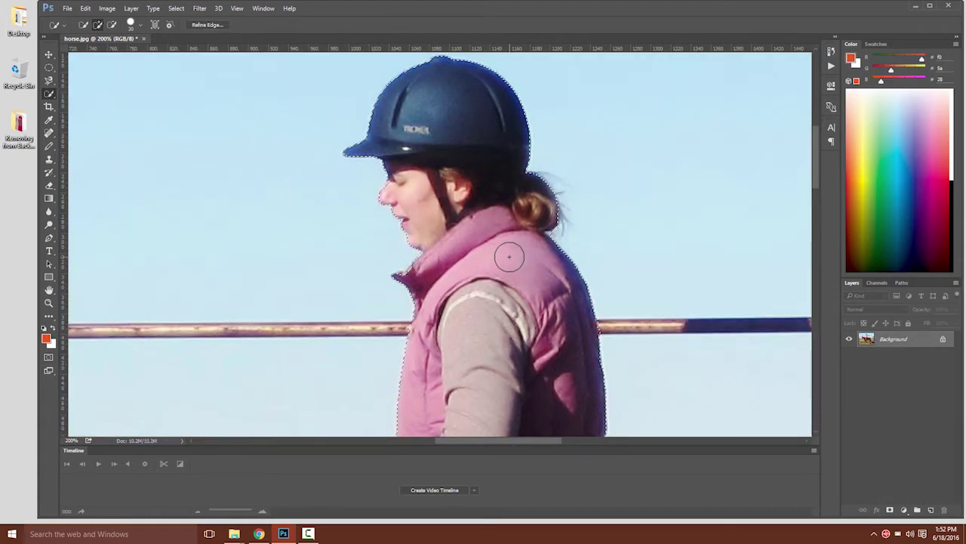
key(ctrl+0)
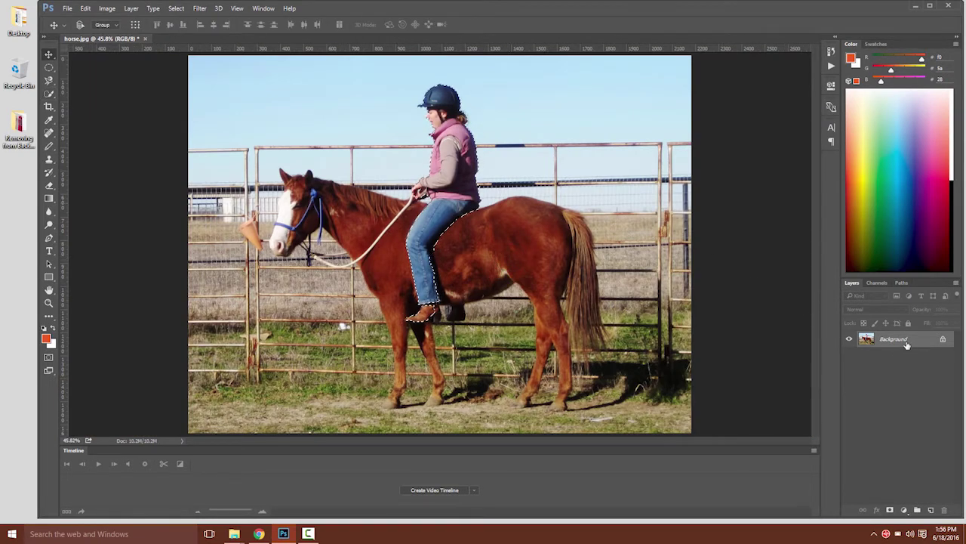
Convert Background to Layer 0, cut the rider onto Layer 1 via Layer > New, and drag a duplicate right.
double_click(907, 344)
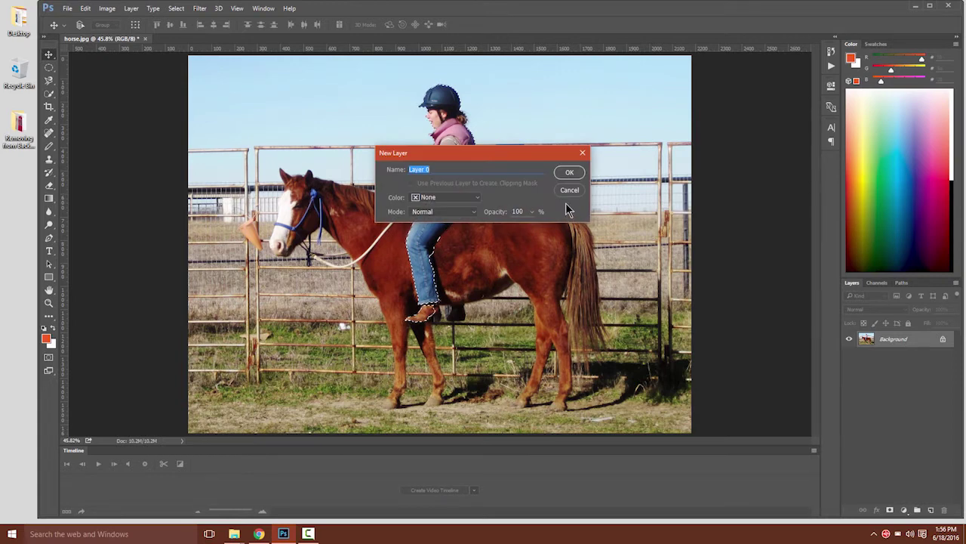
click(566, 173)
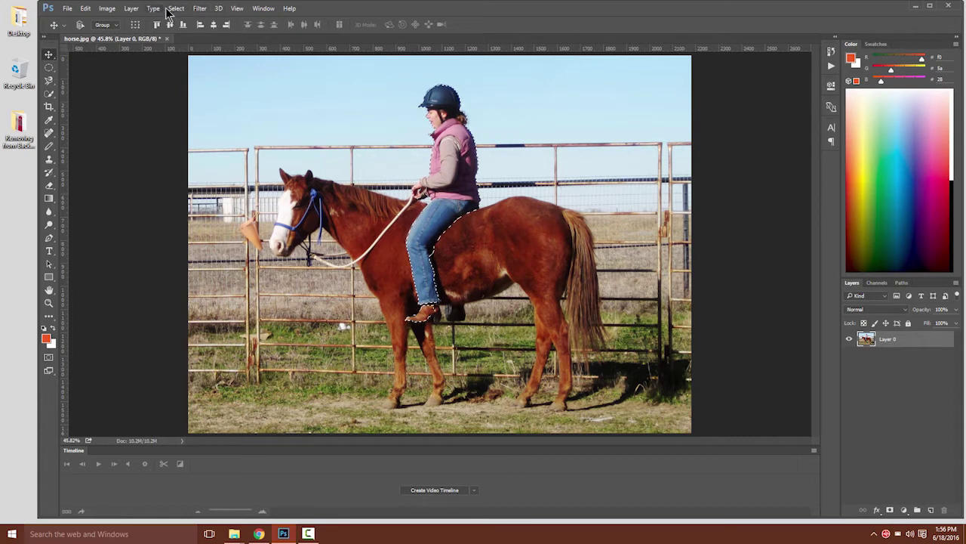
click(131, 8)
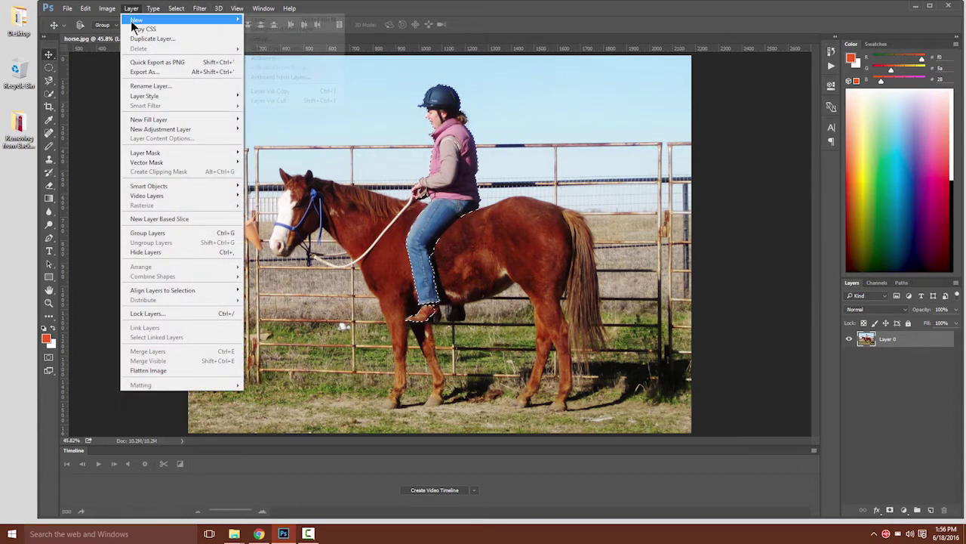
mouse_move(133, 21)
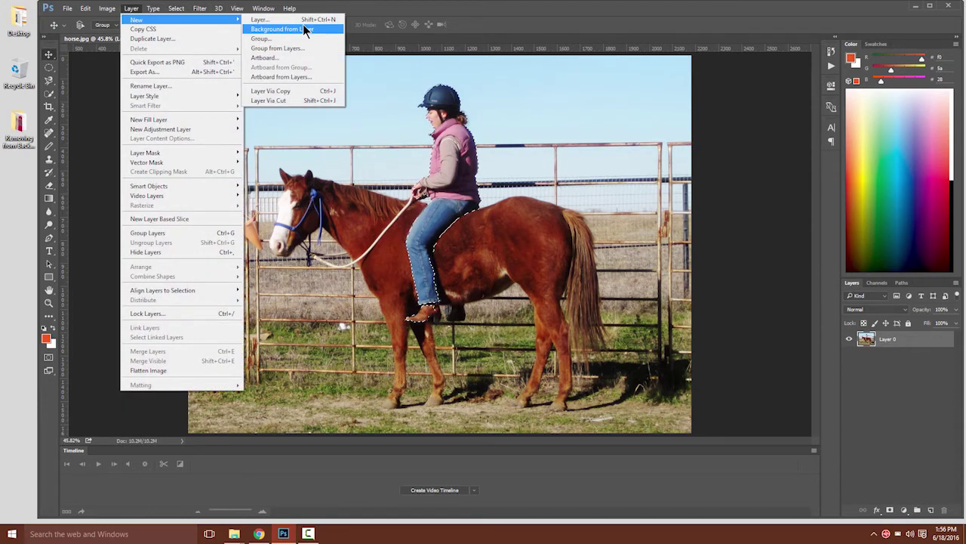
click(306, 101)
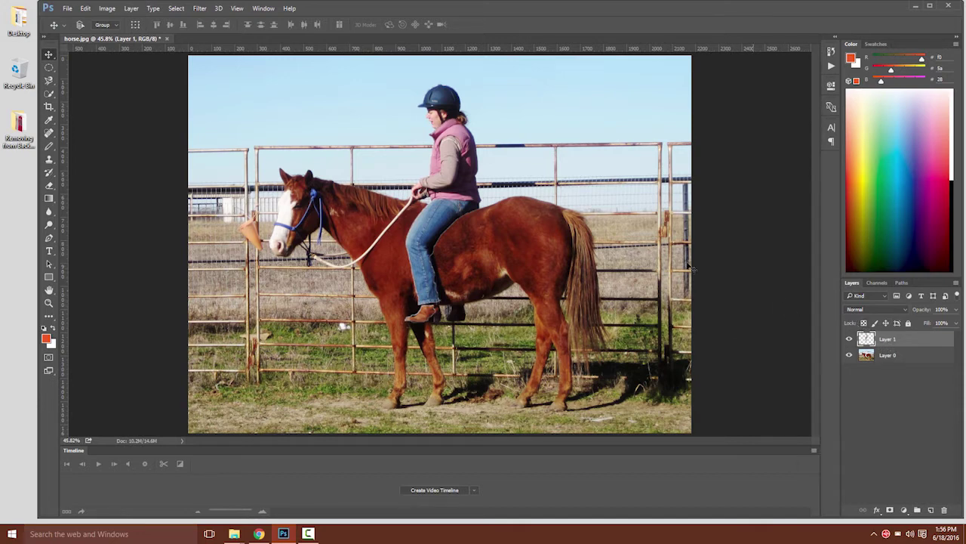
drag(453, 185, 508, 185)
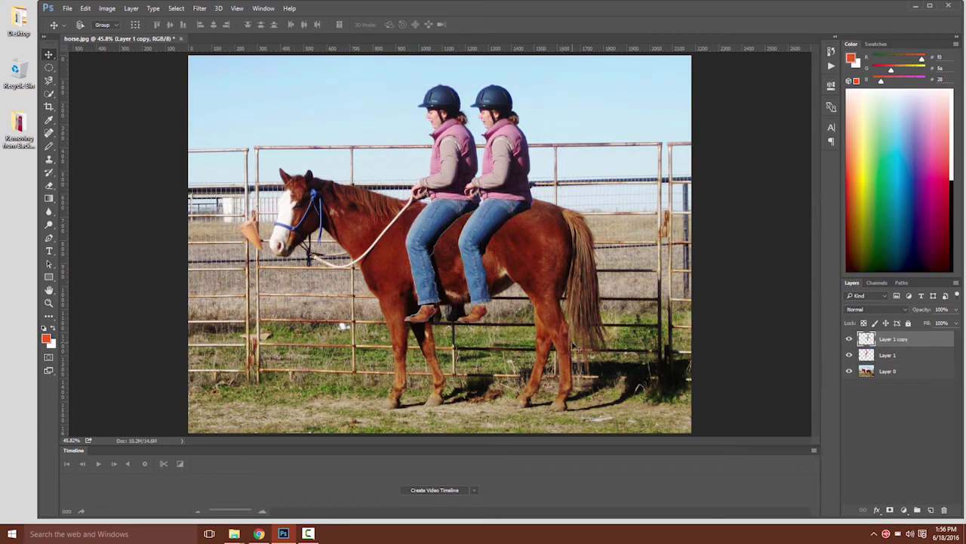
Make Layer 1 the active layer in the Layers panel.
click(906, 359)
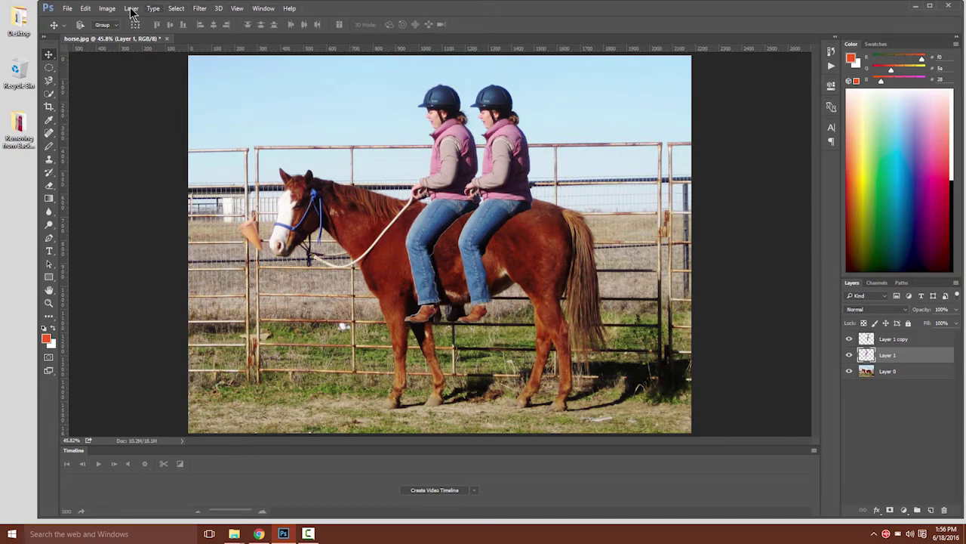
Open jersey.jpg and ManHandsOnHips.jpg together from the File menu.
click(68, 8)
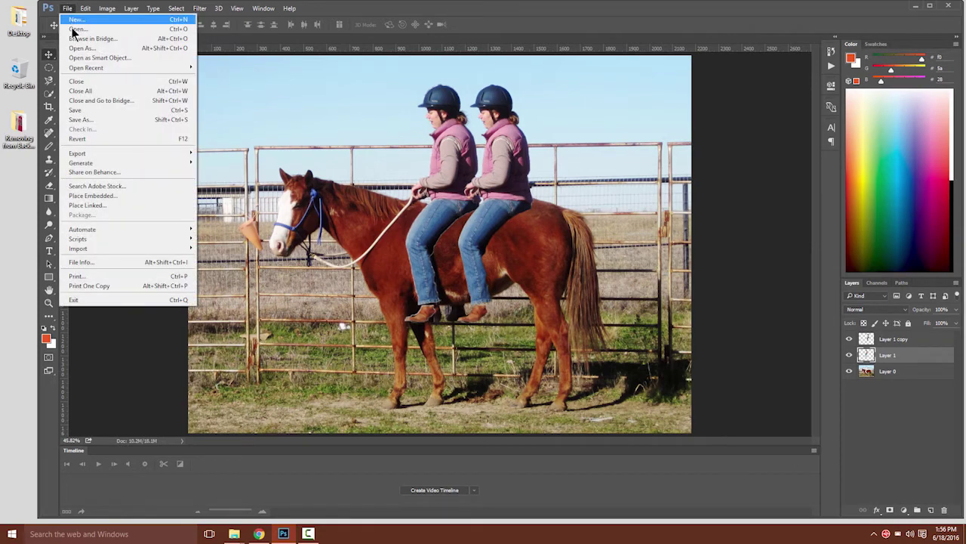
click(76, 31)
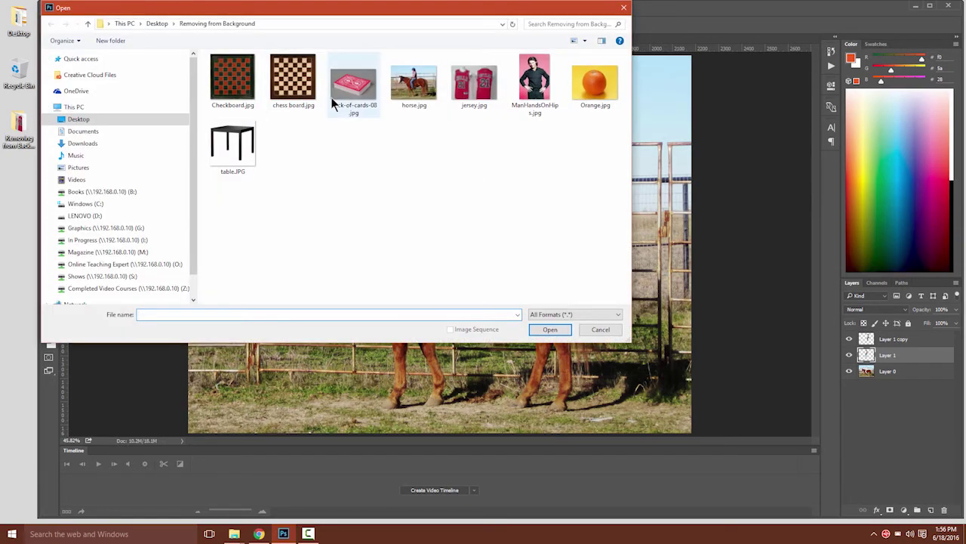
click(465, 98)
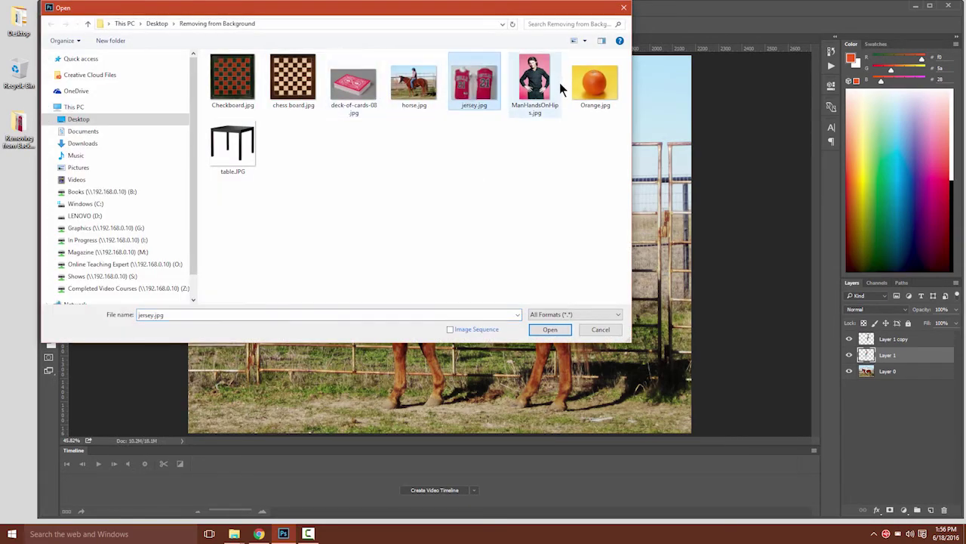
ctrl+click(534, 83)
click(558, 328)
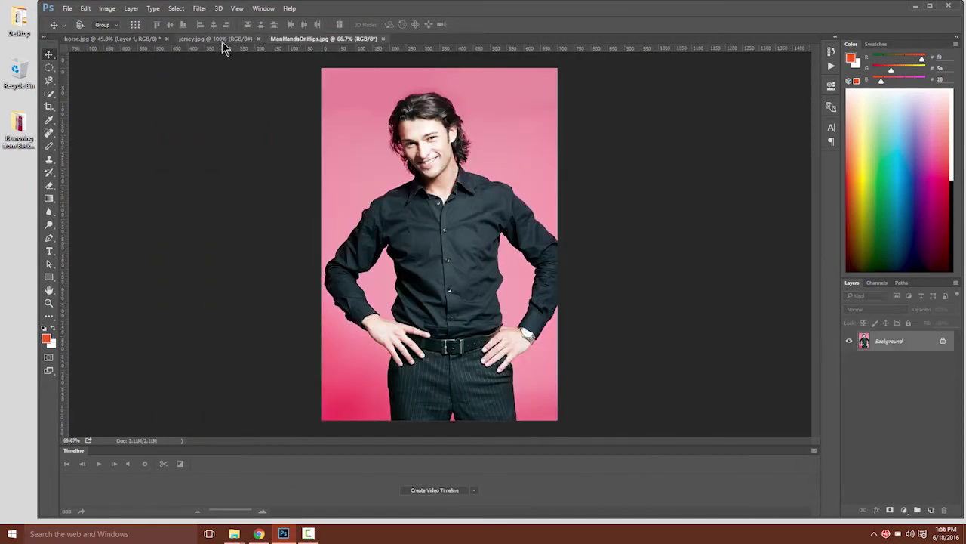
Switch between the two new documents, ending on the jersey.jpg photo.
click(216, 39)
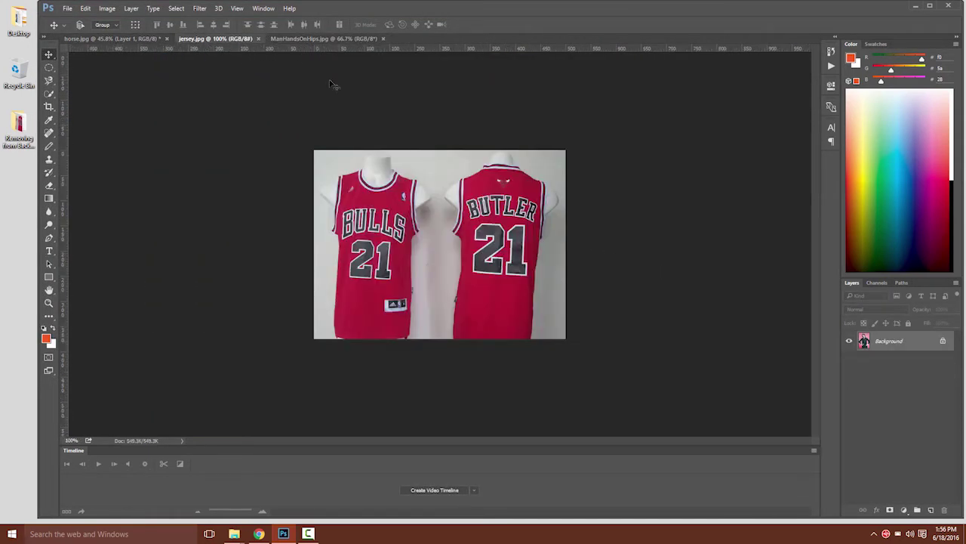
click(342, 40)
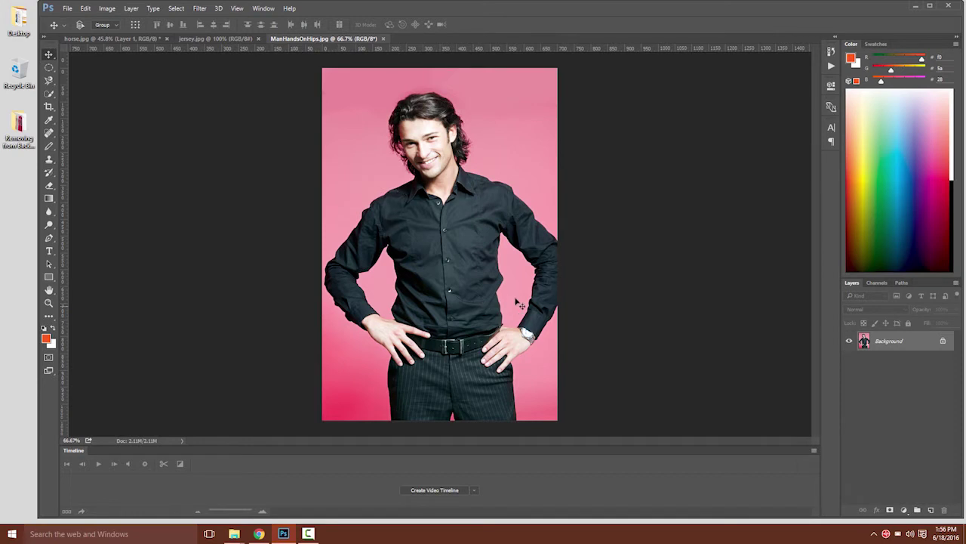
click(238, 39)
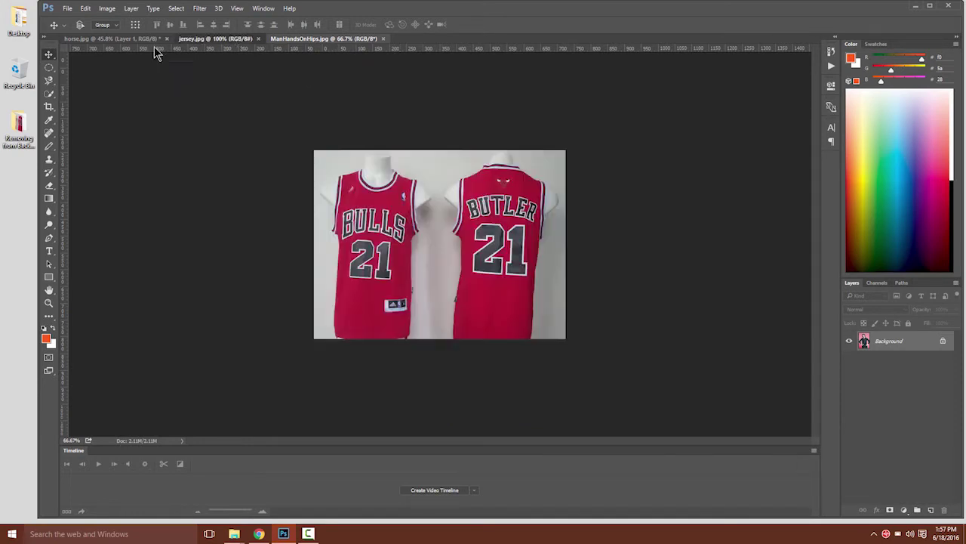
Magic-wand the left Bulls jersey, set Add to selection, and zoom in on it.
drag(49, 94, 96, 95)
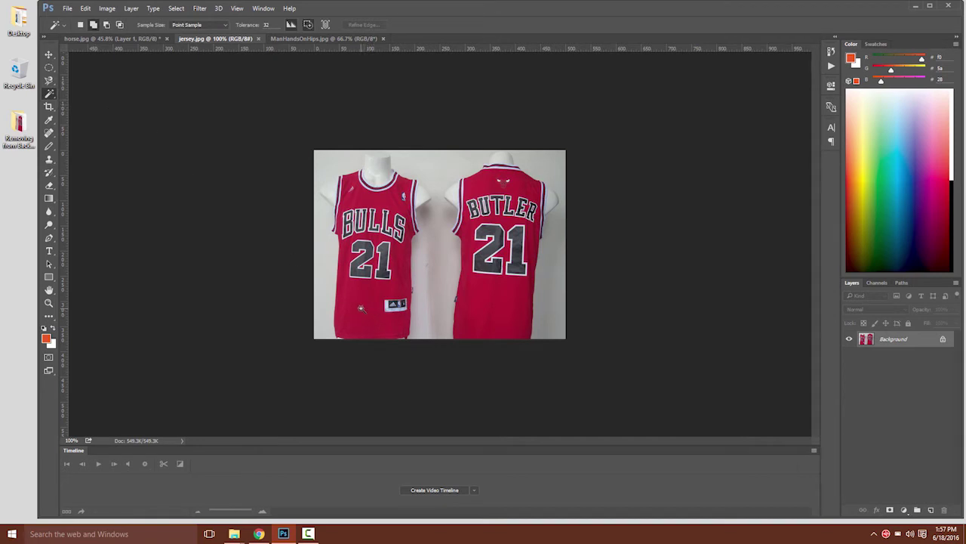
click(362, 308)
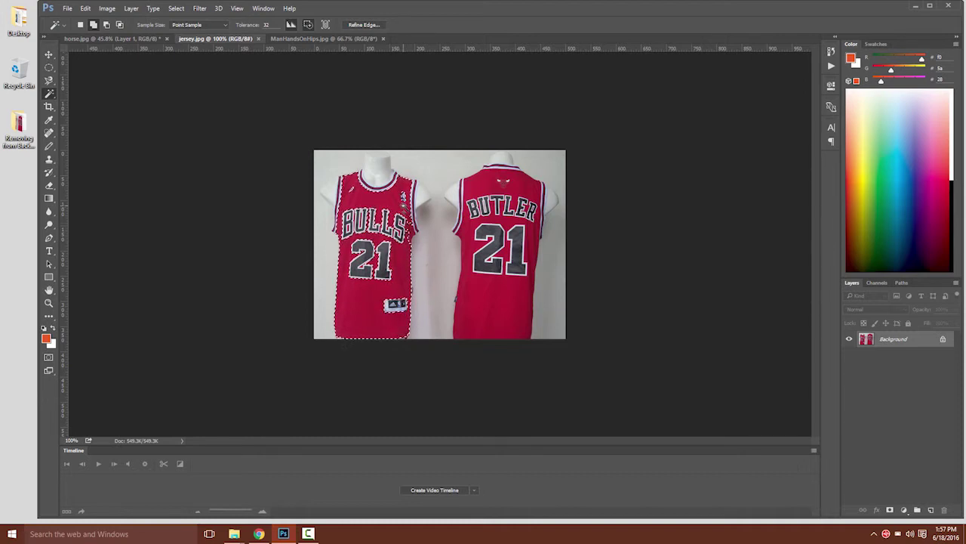
click(93, 26)
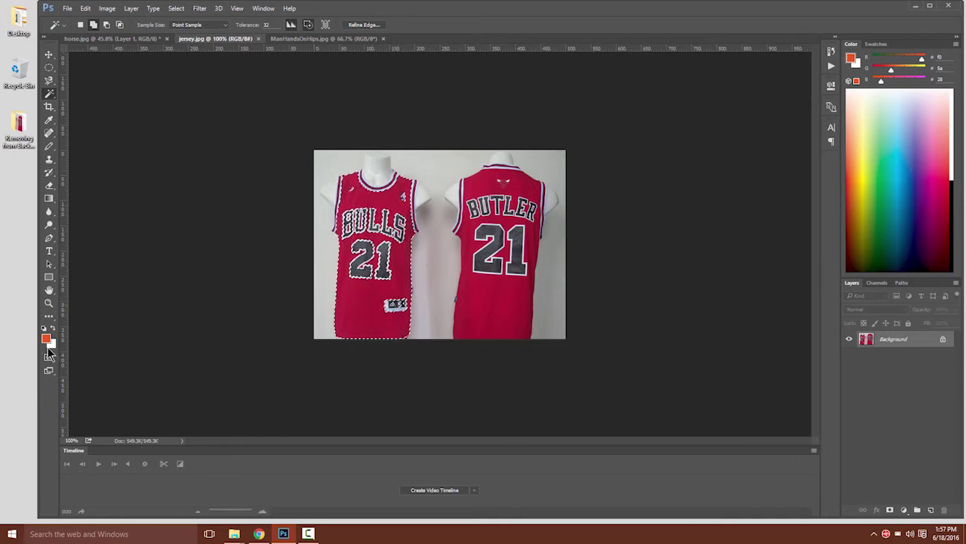
click(49, 303)
drag(360, 301, 445, 309)
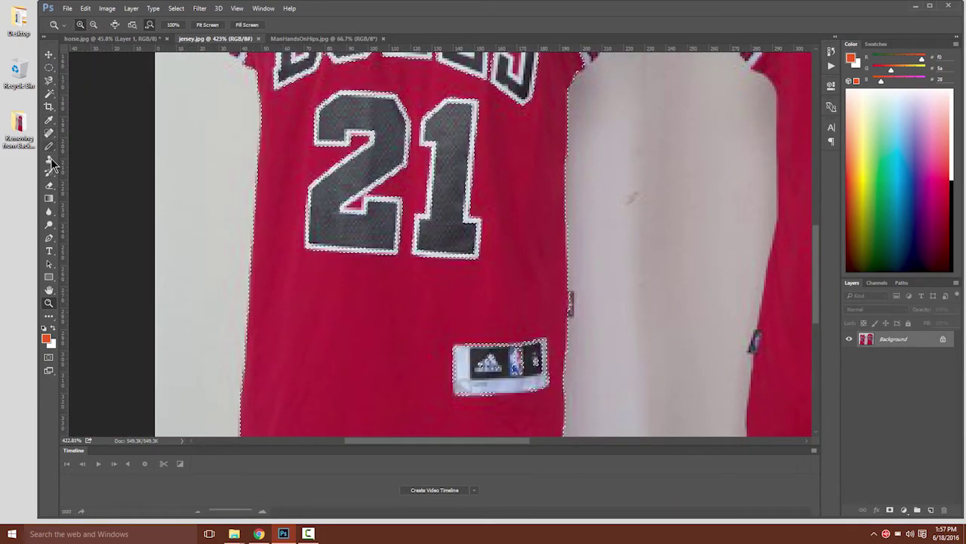
Return to the Magic Wand and scroll over the magnified left jersey.
click(49, 93)
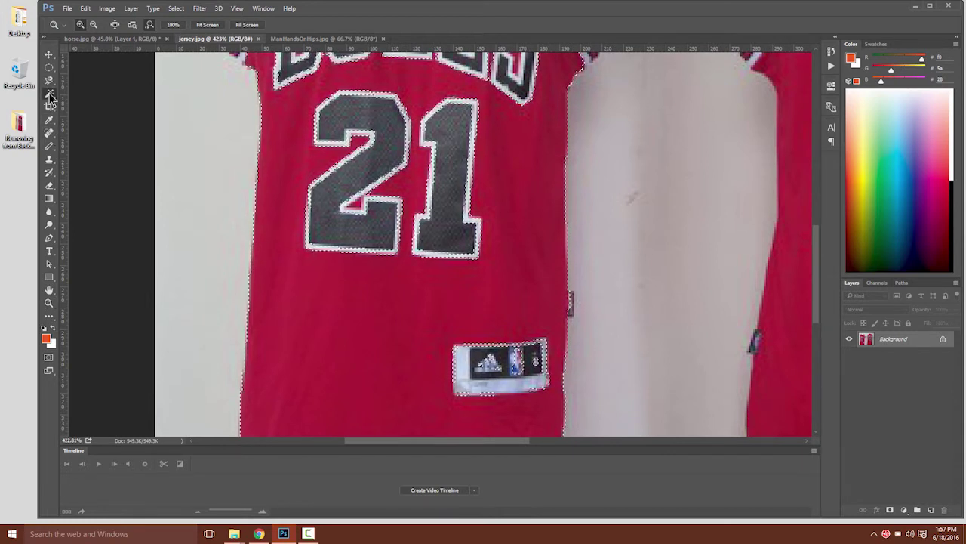
click(99, 105)
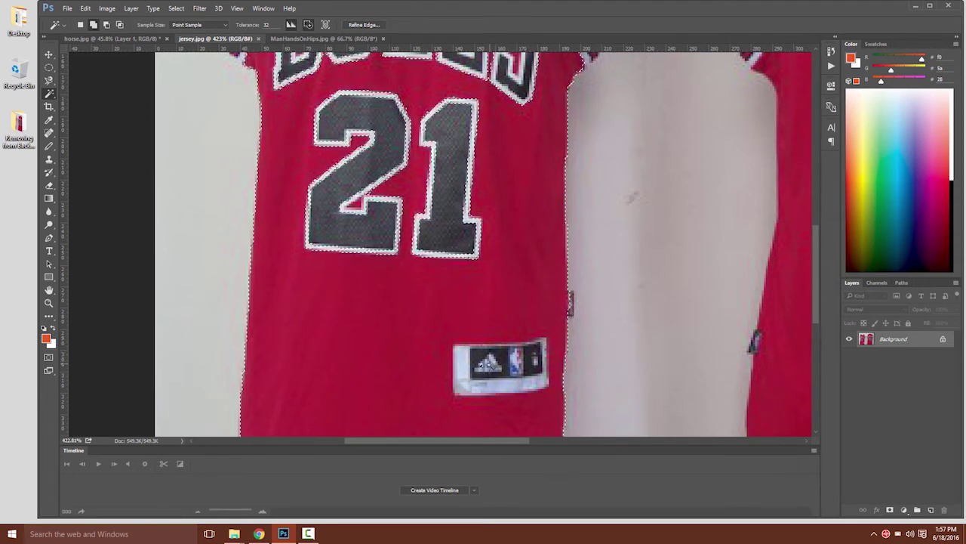
scroll(502, 370, up, 5)
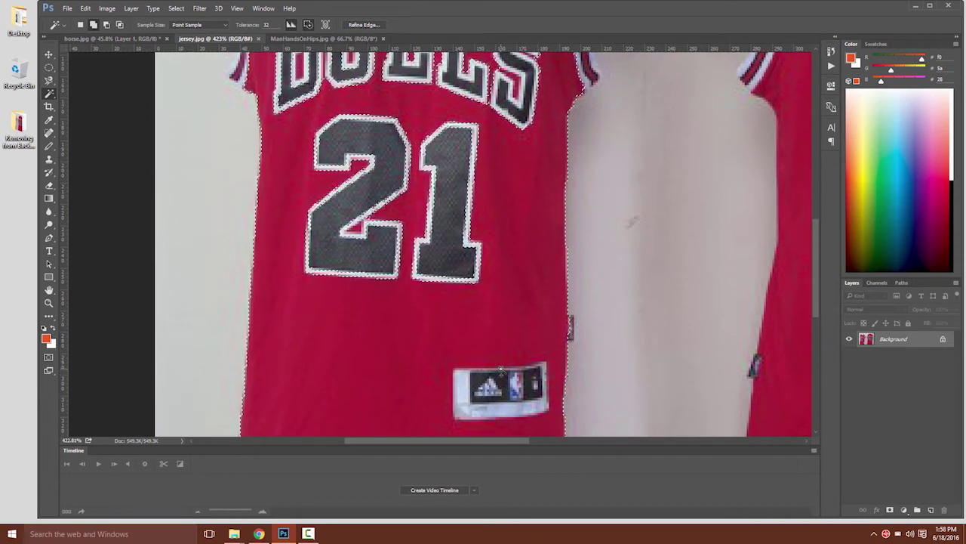
scroll(495, 368, up, 5)
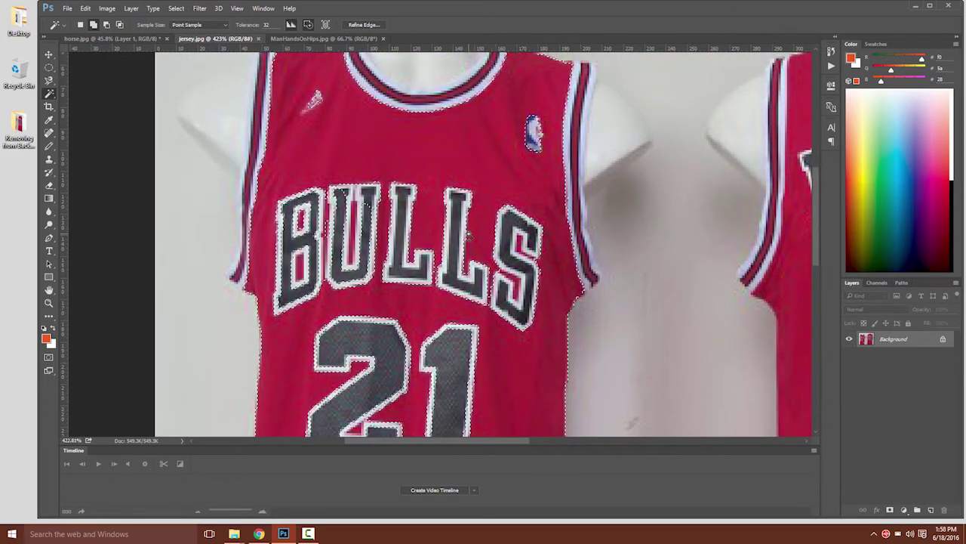
Add the BULLS lettering and LS letters to the selection with Rectangular Marquee rectangles.
click(49, 68)
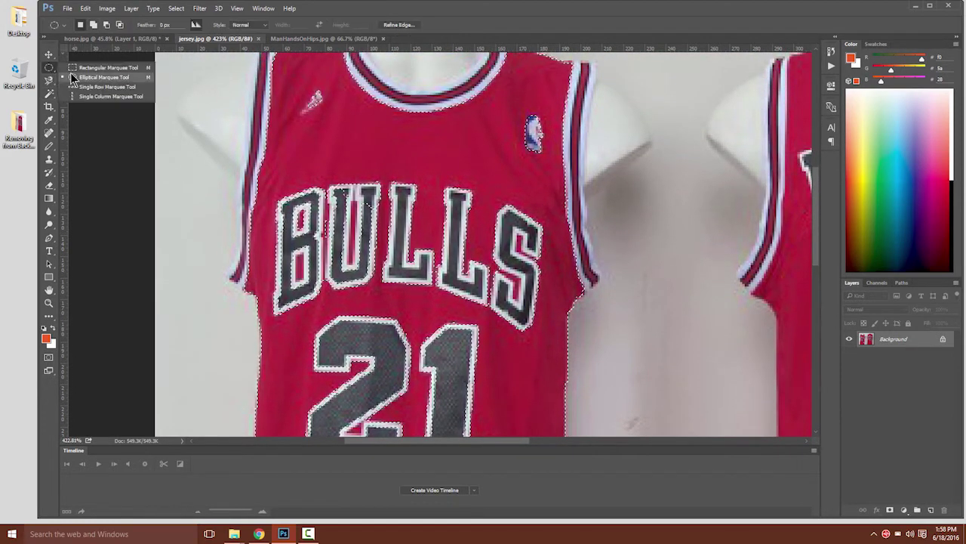
click(80, 70)
click(92, 25)
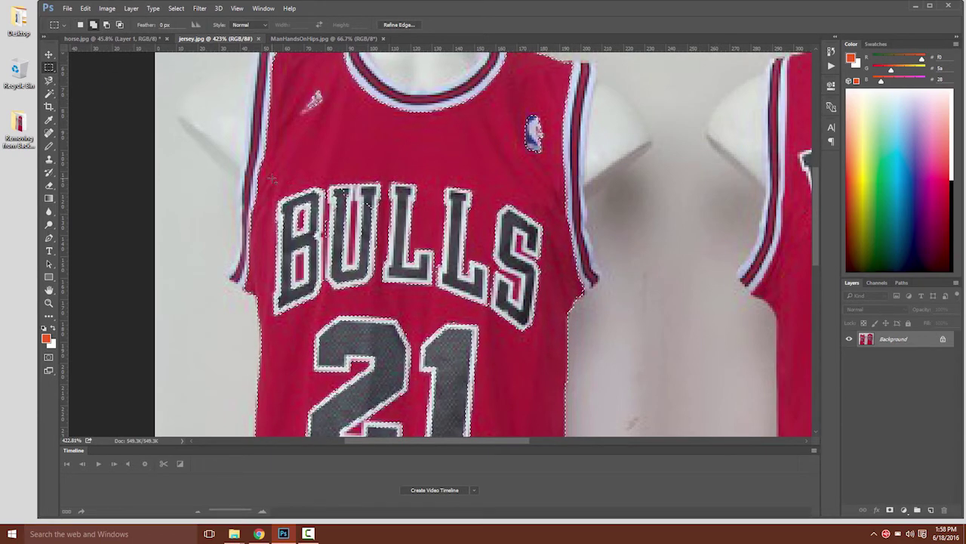
drag(266, 178, 269, 187)
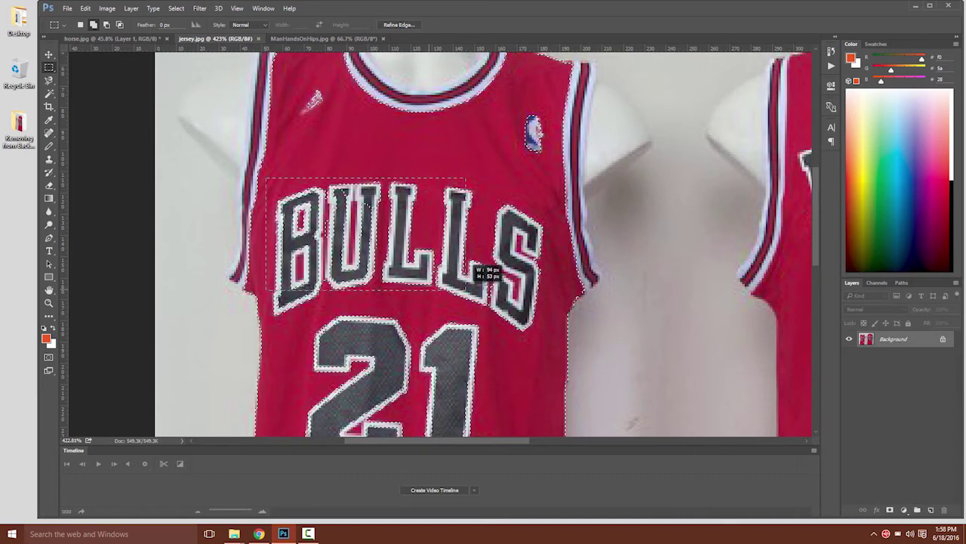
drag(465, 290, 532, 291)
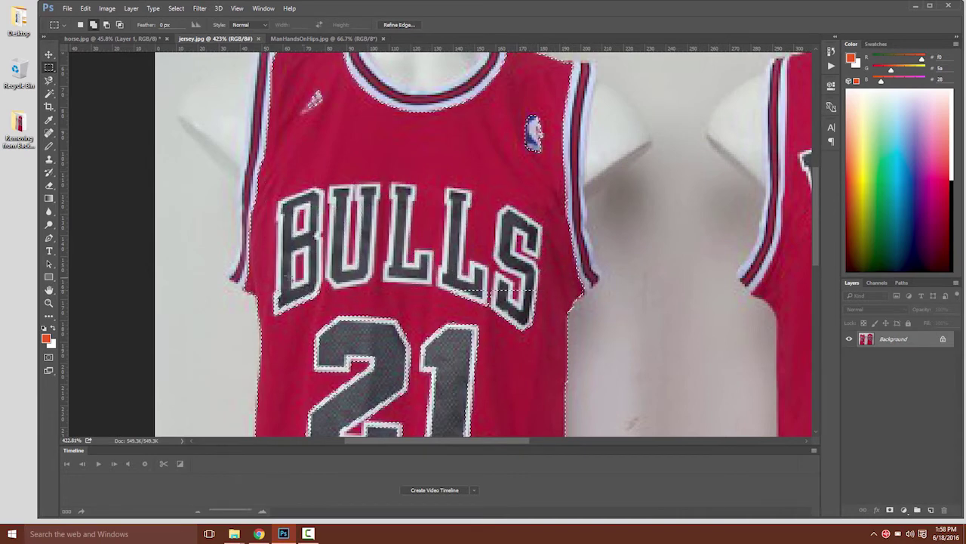
drag(320, 277, 341, 290)
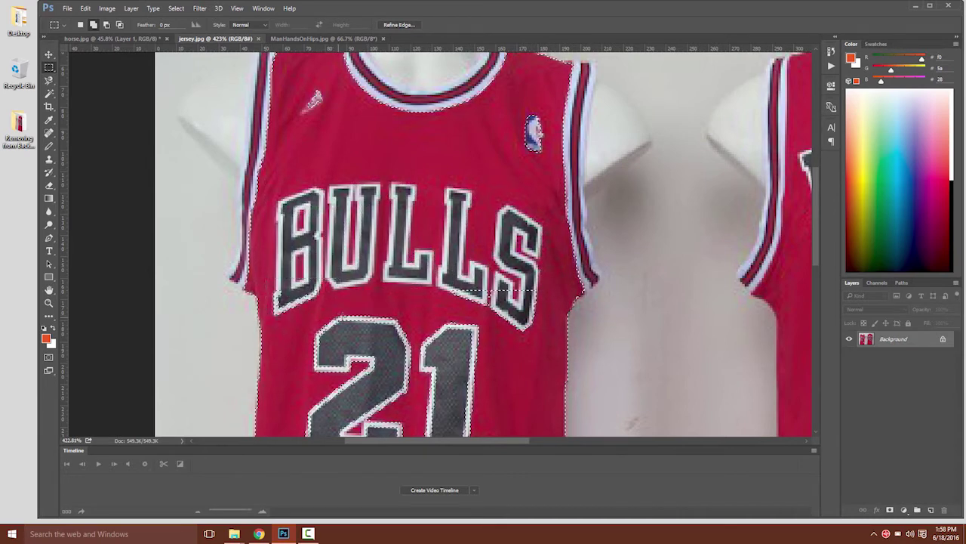
drag(418, 270, 546, 334)
Add the lower jersey body and the NBA logo to the selection.
scroll(546, 334, down, 2)
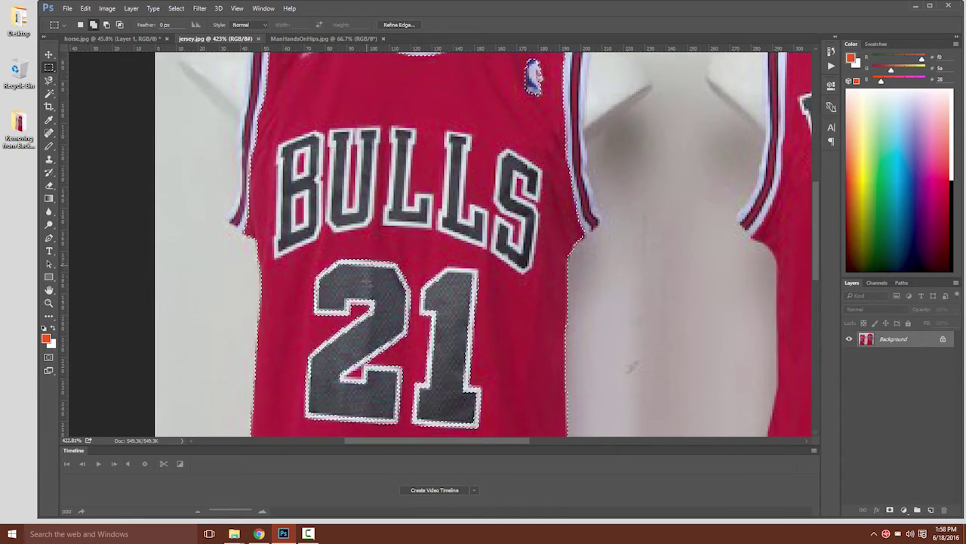
scroll(365, 282, down, 1)
drag(289, 213, 518, 400)
scroll(517, 400, up, 4)
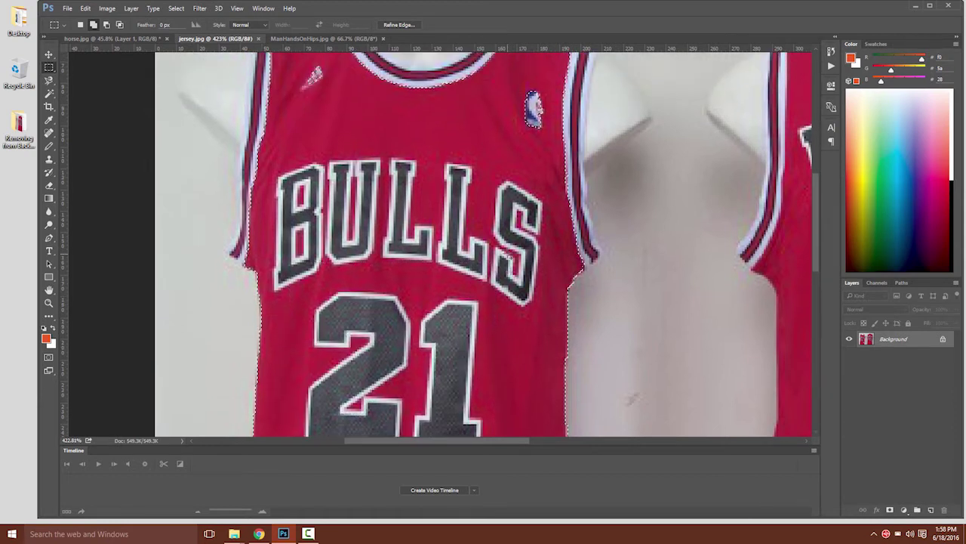
scroll(524, 123, up, 2)
drag(538, 196, 537, 196)
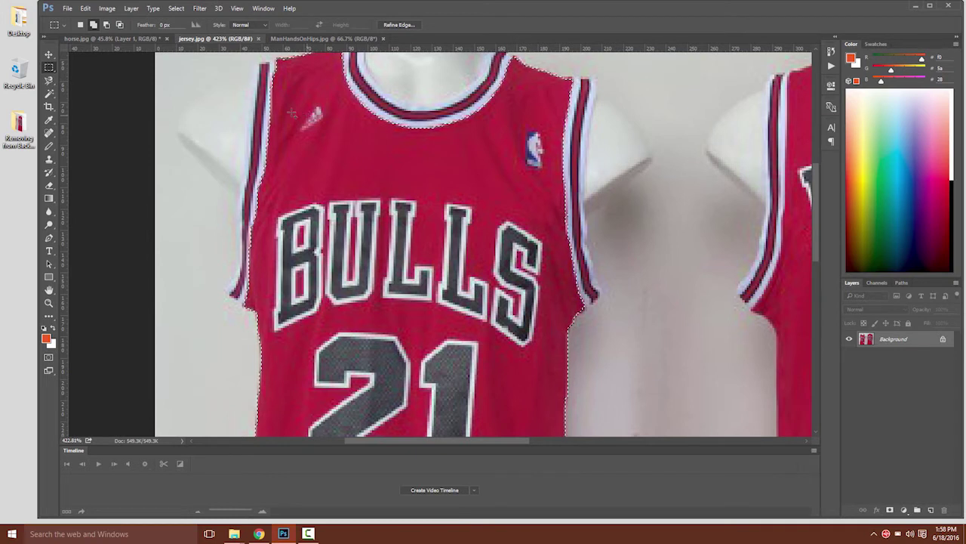
Patch remaining selection gaps along the jersey's left edge and near the right armhole.
click(49, 93)
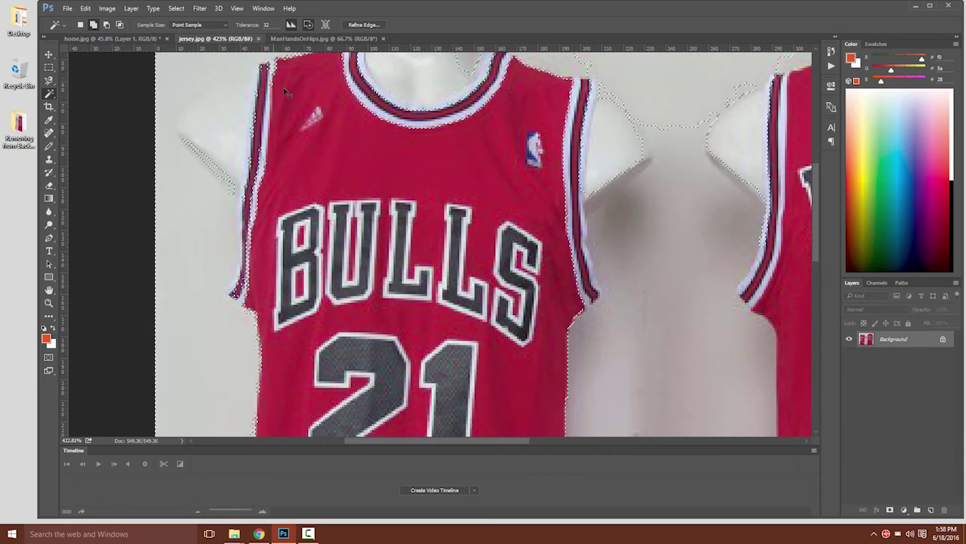
click(49, 67)
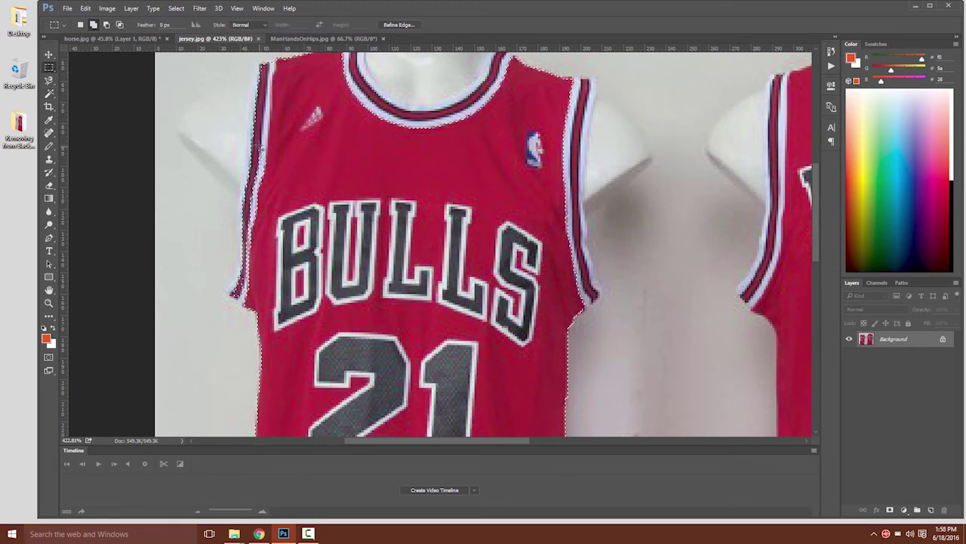
drag(262, 151, 266, 274)
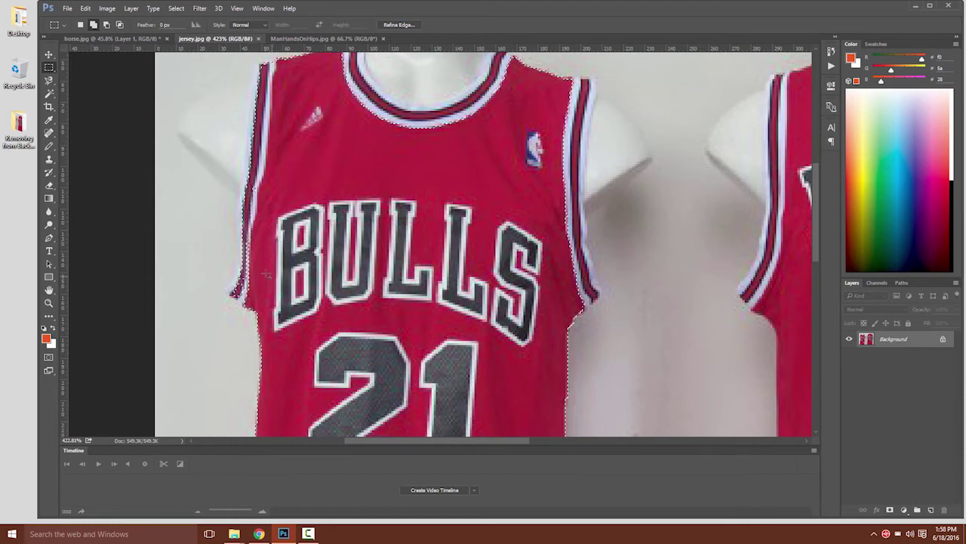
drag(268, 240, 259, 282)
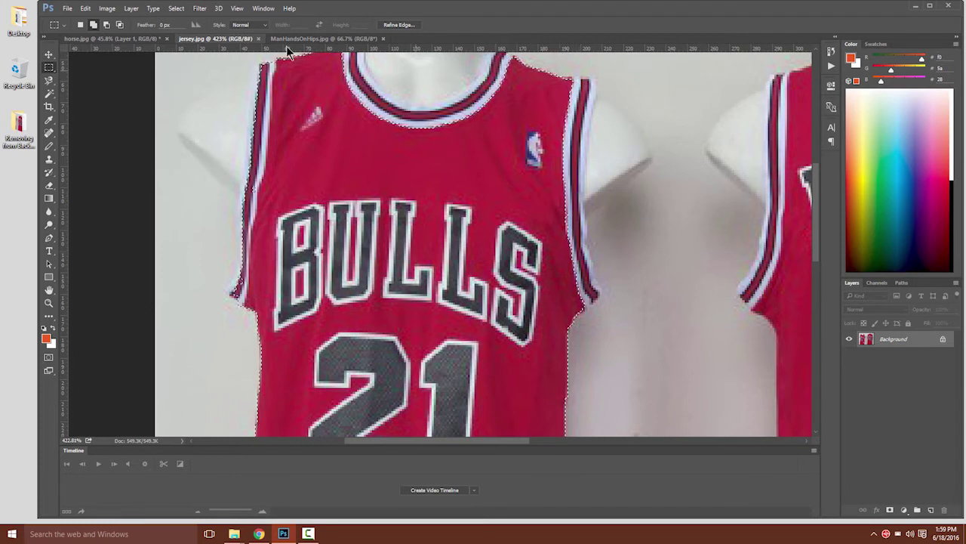
click(49, 93)
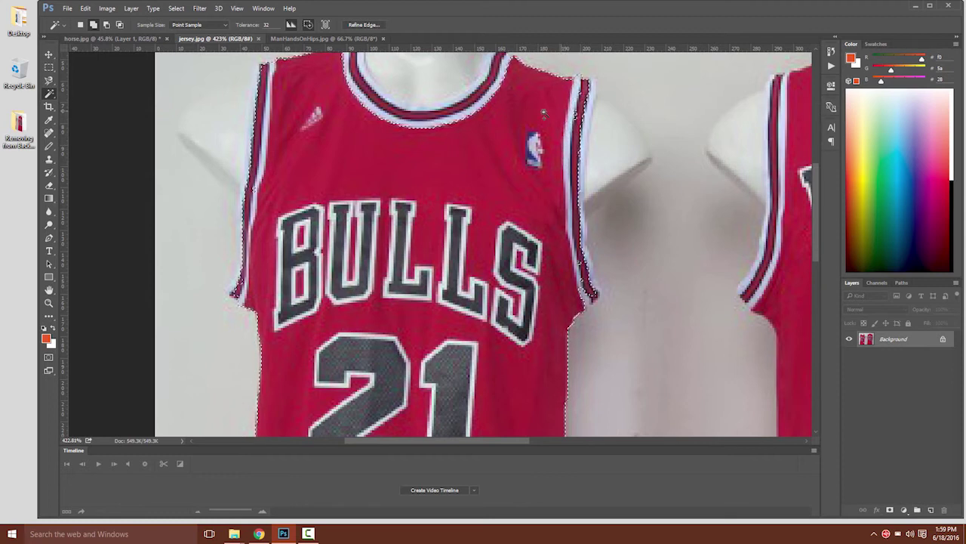
click(49, 67)
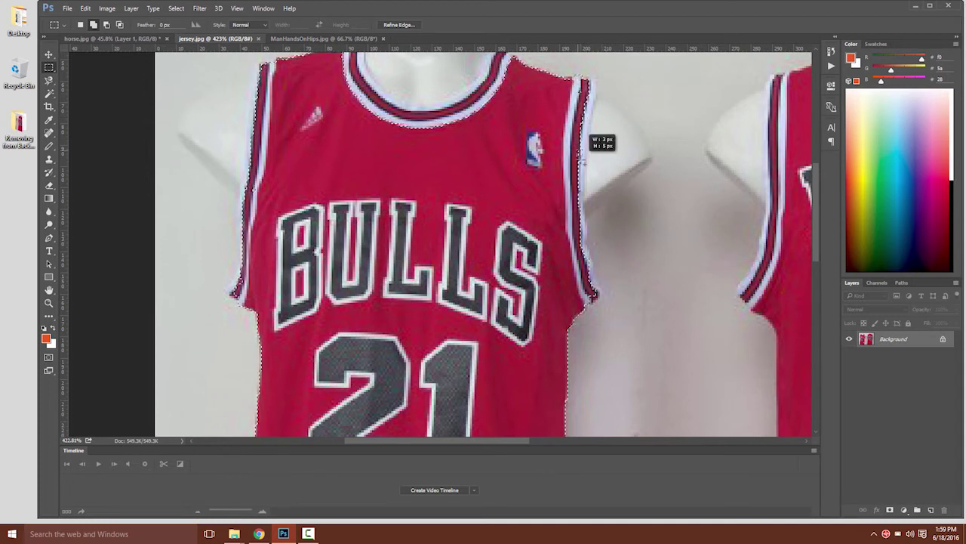
drag(584, 170, 585, 171)
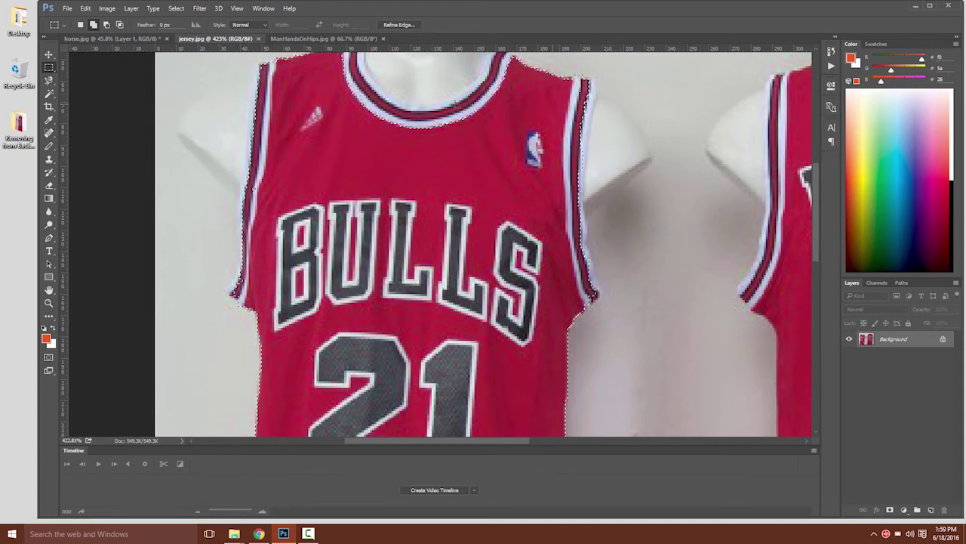
drag(292, 184, 296, 191)
Reset colours to black and white and toggle Quick Mask to check the selection.
key(d)
key(q)
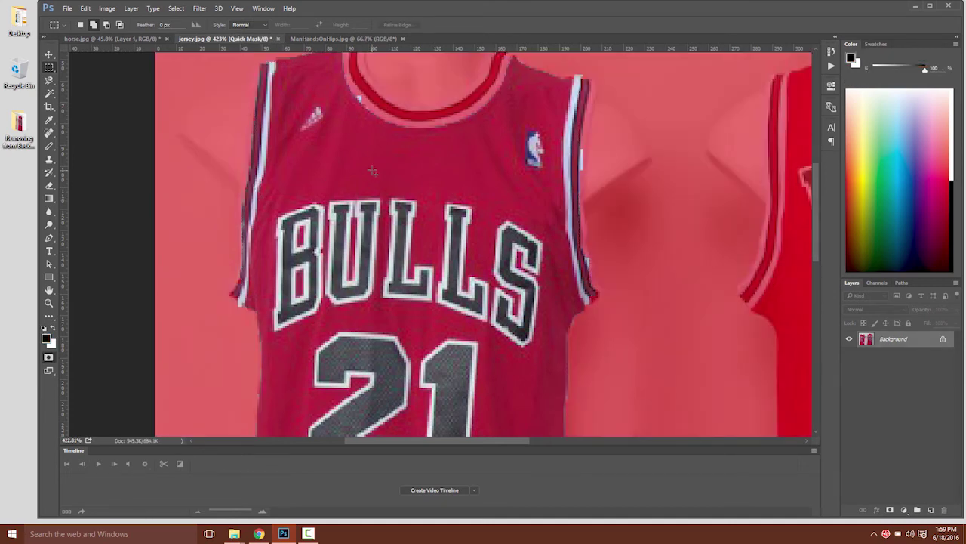
key(q)
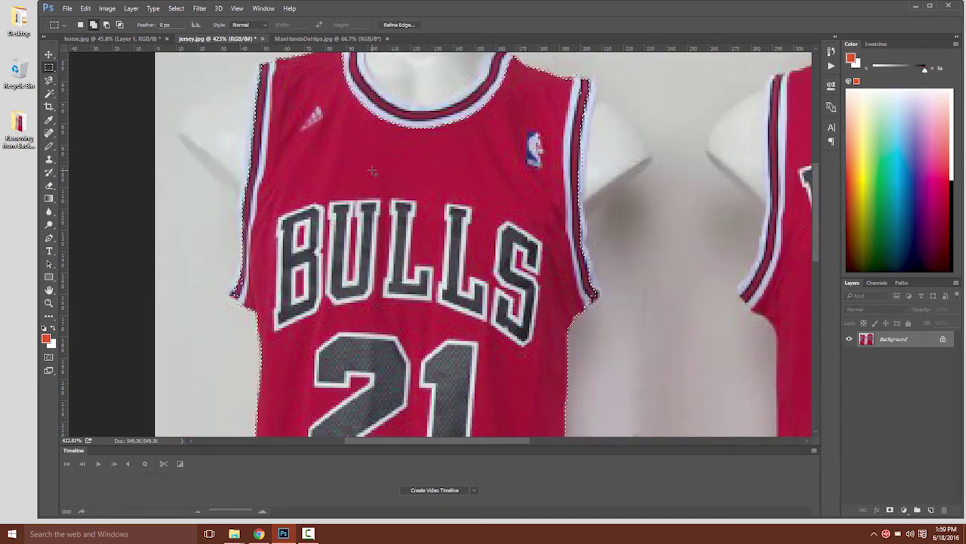
key(q)
key(q)
scroll(220, 85, up, 2)
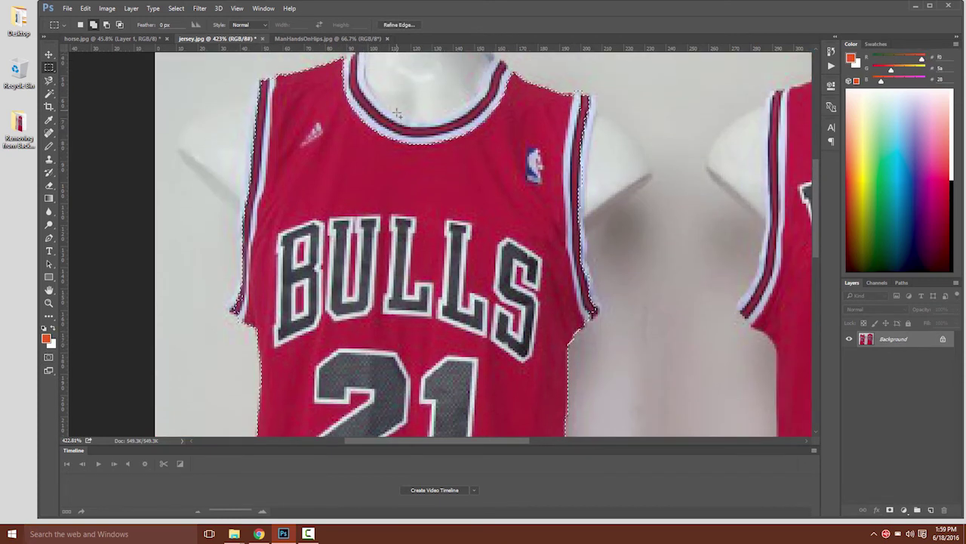
Try growing the Magic Wand selection to similar colours, then undo it.
key(w)
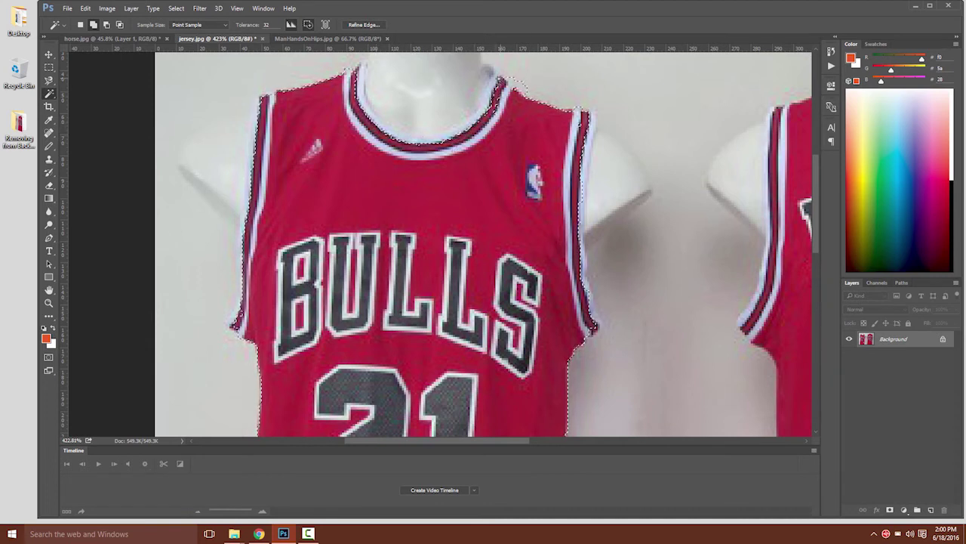
click(489, 71)
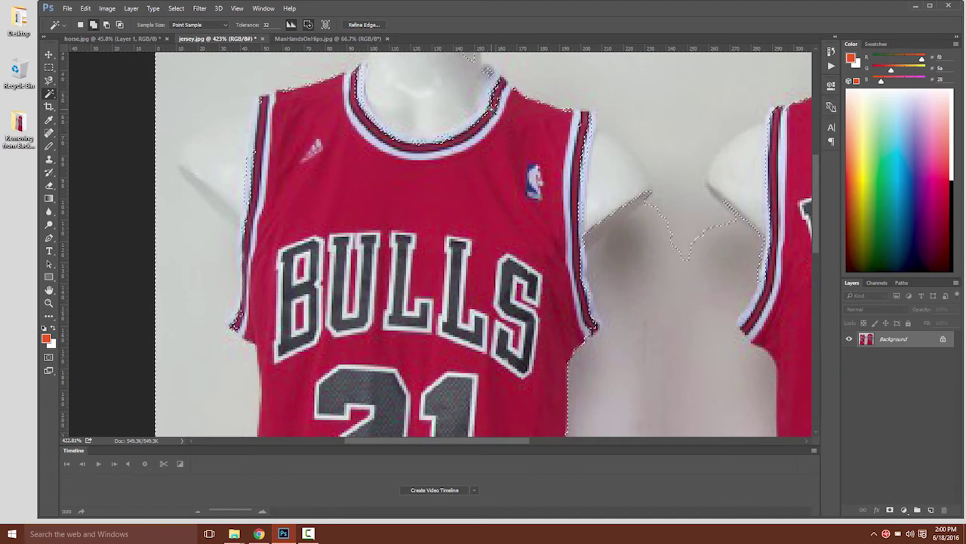
key(ctrl+z)
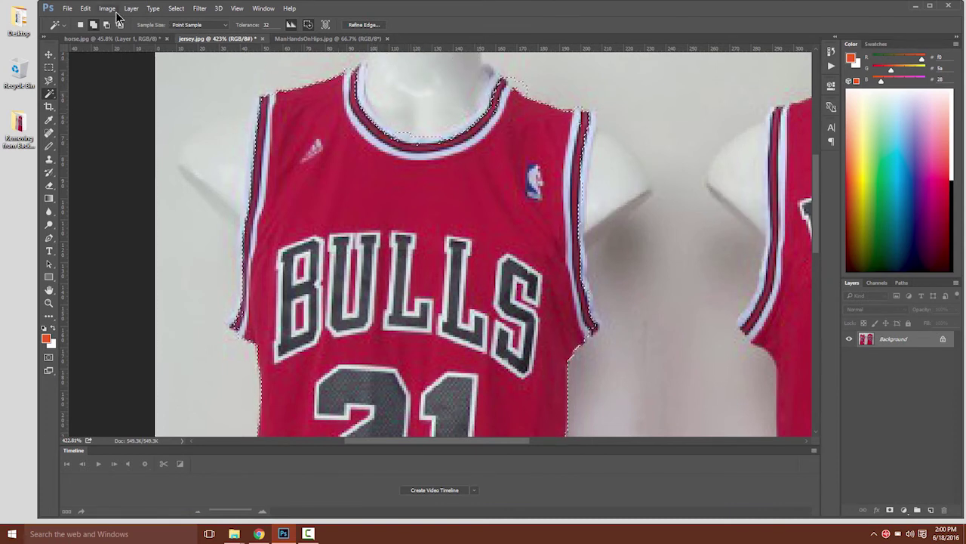
Set Tolerance to 12, choose Subtract from selection, and zoom out.
click(265, 25)
text(12)
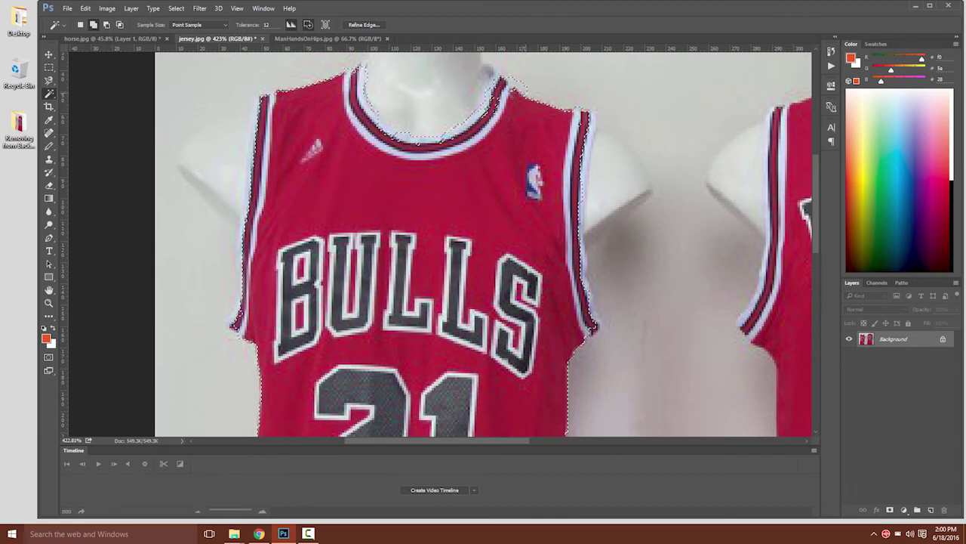
click(106, 25)
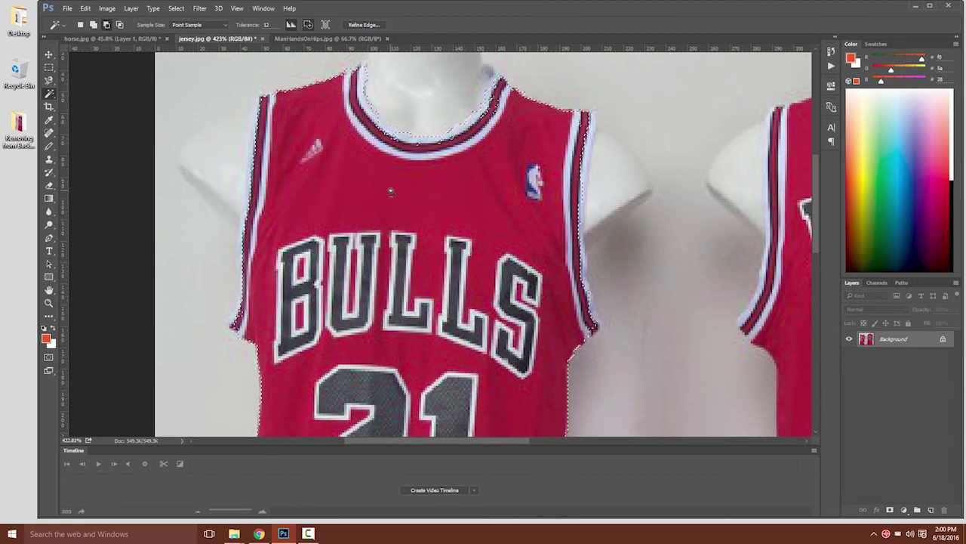
key(ctrl+minus)
key(ctrl+minus)
key(ctrl+minus)
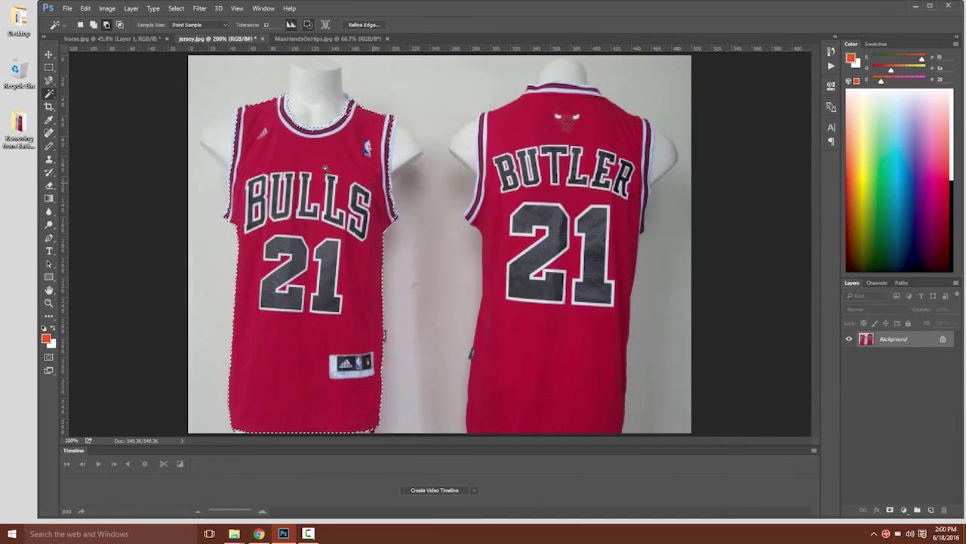
Convert Background to Layer 0, Copy Merged the jersey, and switch to ManHandsOnHips.jpg.
double_click(906, 344)
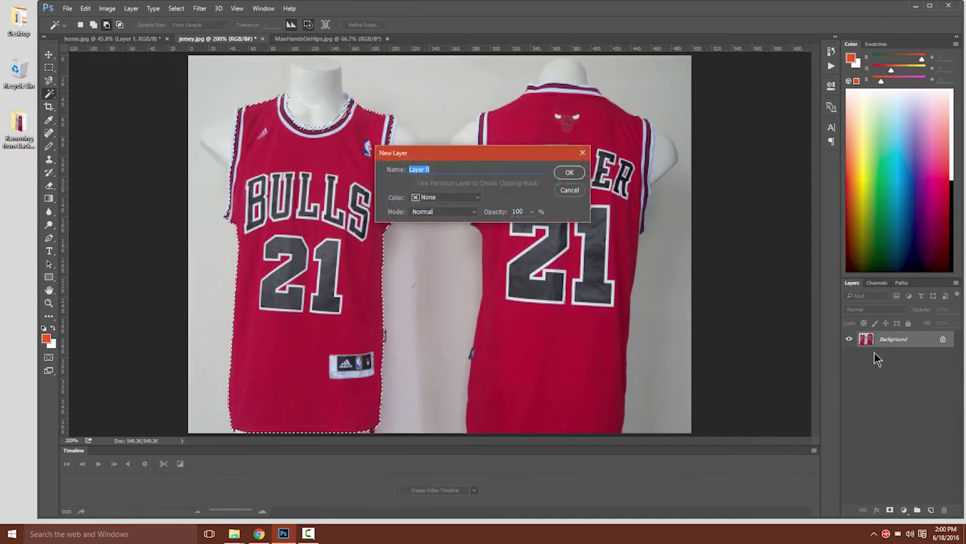
click(567, 168)
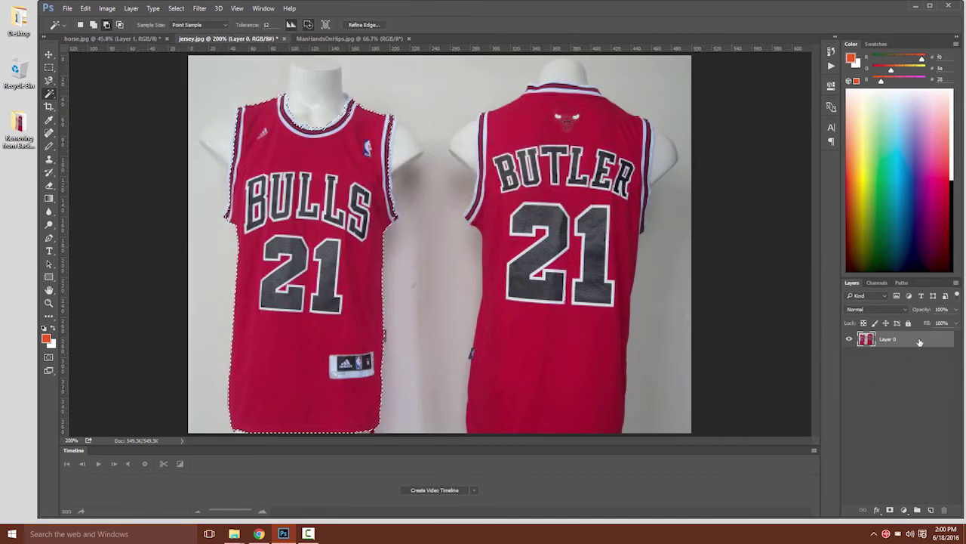
click(91, 10)
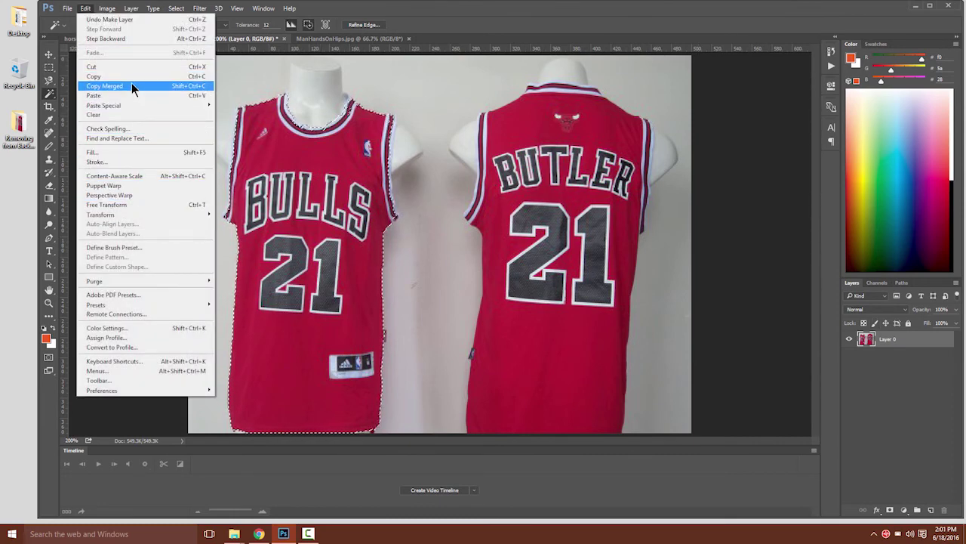
click(131, 87)
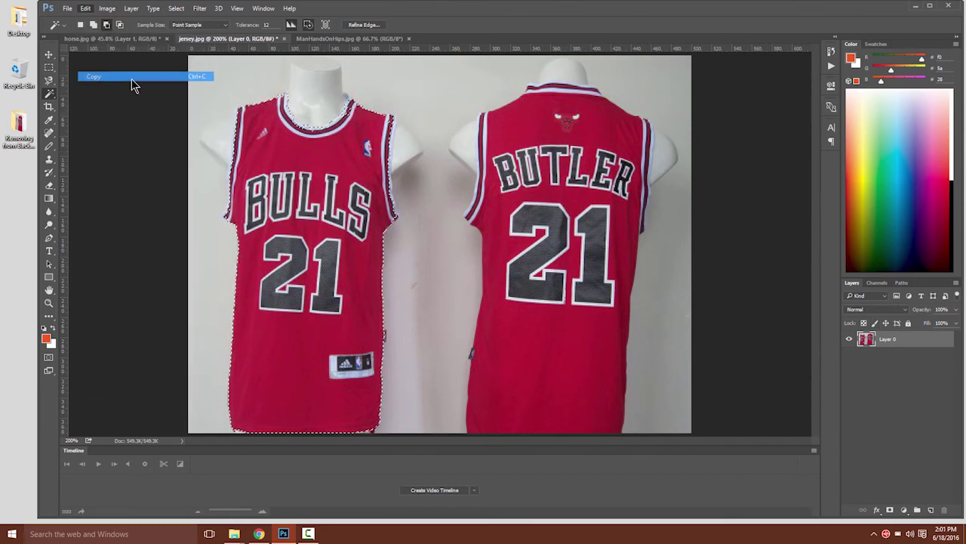
click(345, 39)
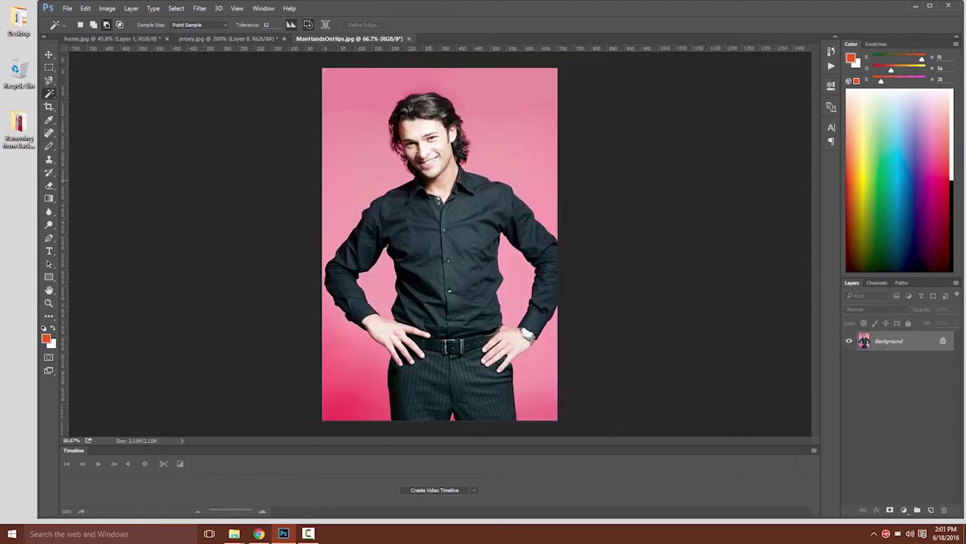
Paste the jersey as a new layer, move it over the chest, and start enlarging it.
key(ctrl+v)
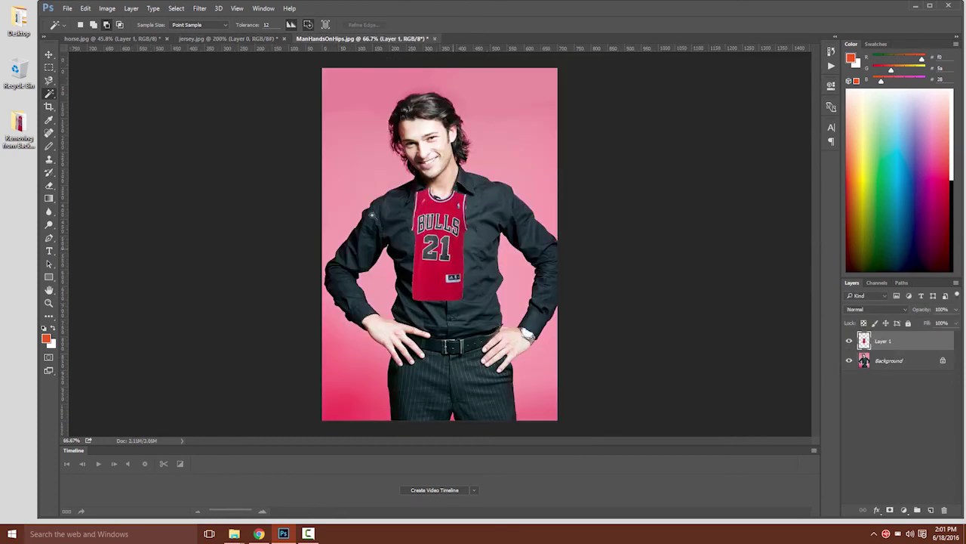
click(48, 54)
drag(451, 239, 444, 257)
key(ctrl+t)
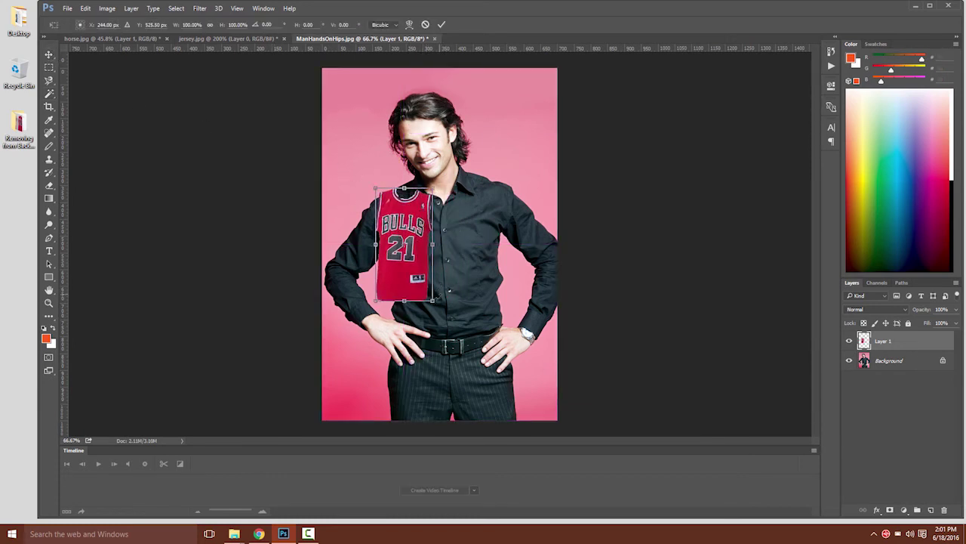
drag(433, 300, 624, 392)
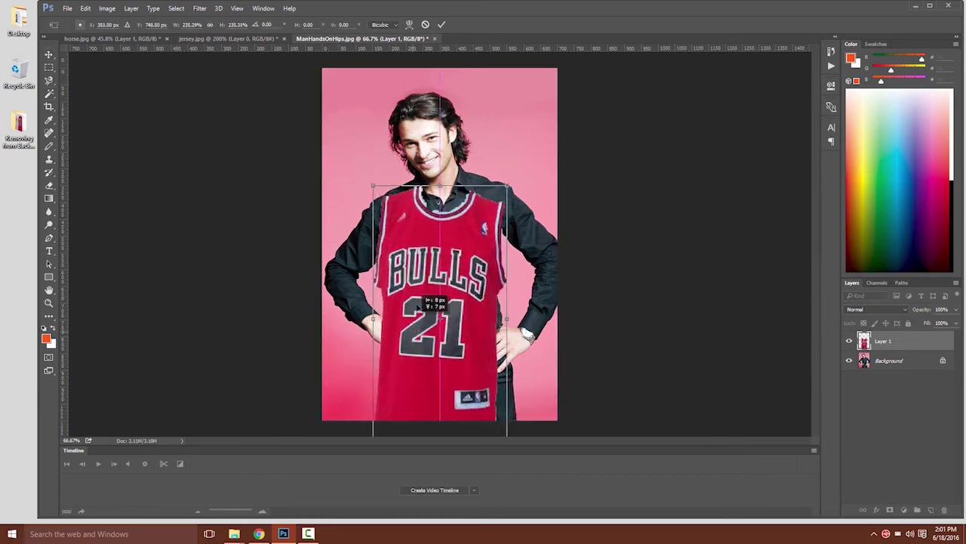
mouse_move(411, 335)
mouse_down()
mouse_move(410, 317)
mouse_move(420, 317)
mouse_move(408, 319)
mouse_up()
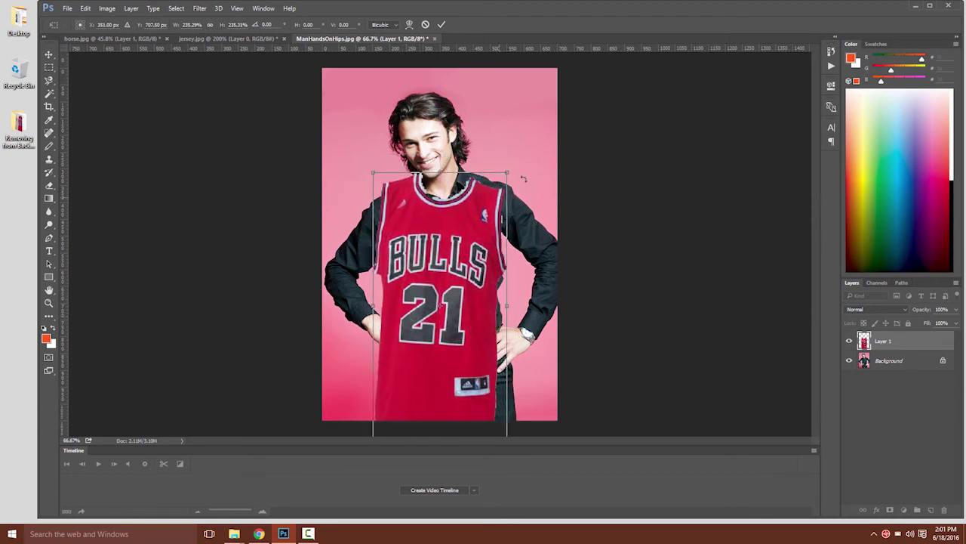
Rotate, scale and position the jersey over the torso, apply it, and zoom out.
mouse_move(532, 154)
mouse_down()
mouse_move(527, 129)
mouse_move(520, 141)
mouse_up()
drag(392, 282, 410, 278)
drag(535, 147, 530, 146)
drag(433, 231, 427, 236)
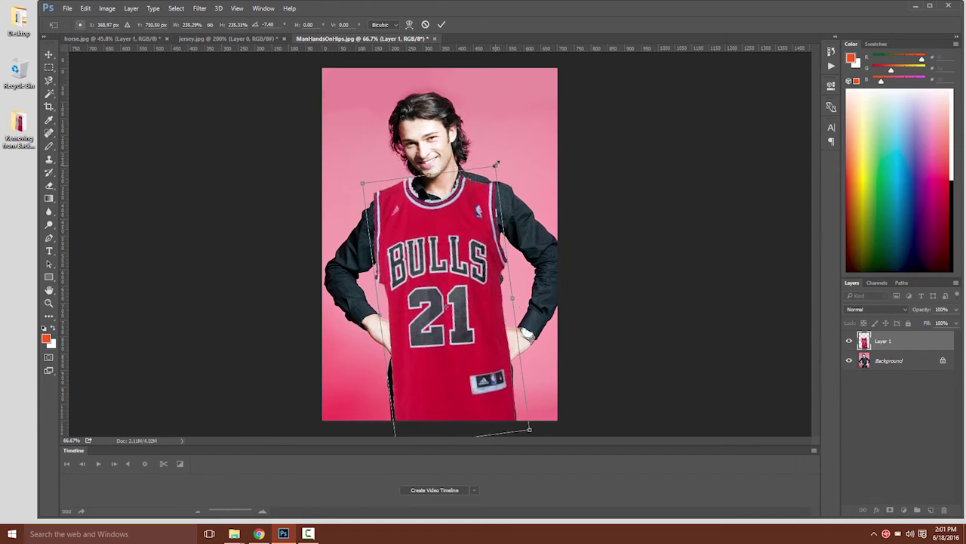
drag(496, 163, 501, 160)
drag(392, 185, 367, 158)
mouse_move(453, 240)
mouse_down()
mouse_move(458, 225)
mouse_move(458, 234)
mouse_up()
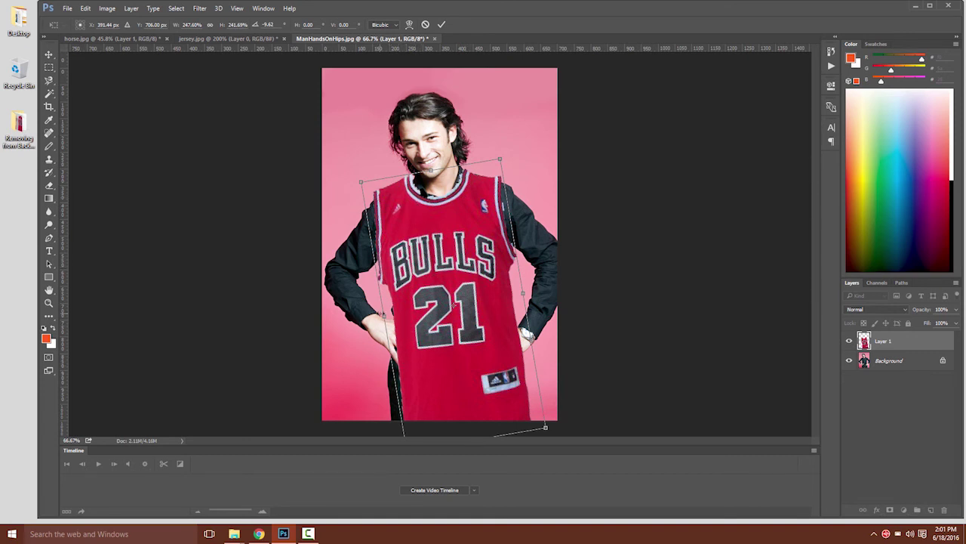
drag(381, 313, 377, 312)
drag(428, 288, 431, 287)
key(Return)
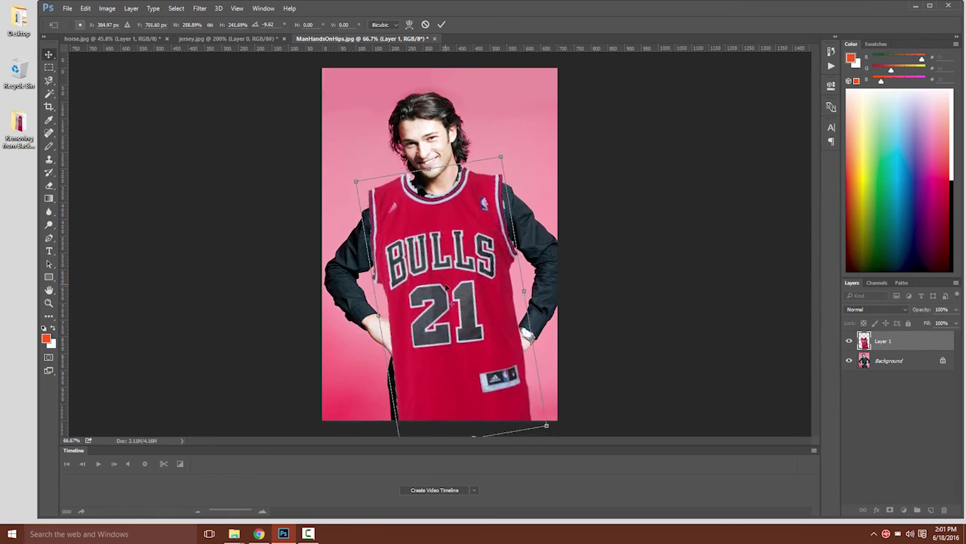
key(ctrl+minus)
key(ctrl+minus)
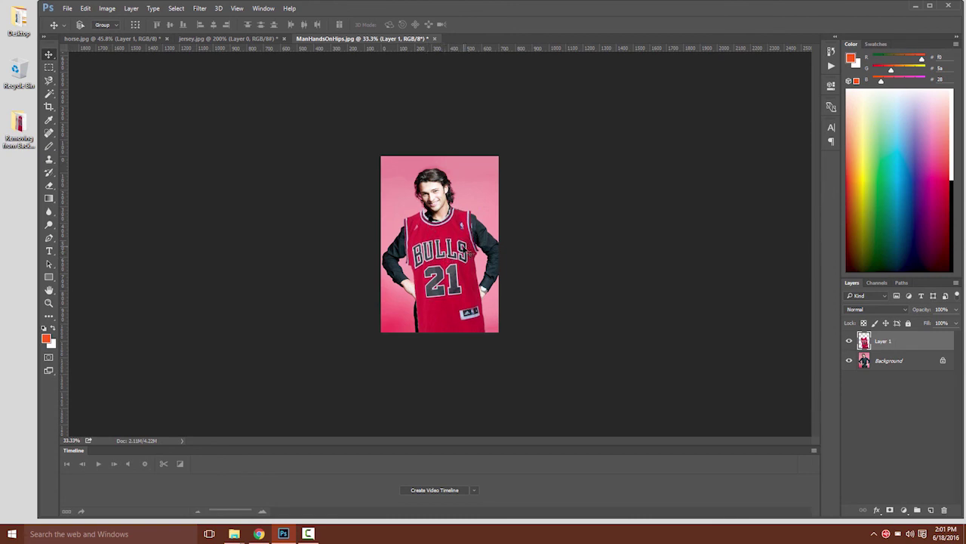
Pick the Magnetic Lasso Tool from the Lasso flyout.
click(51, 95)
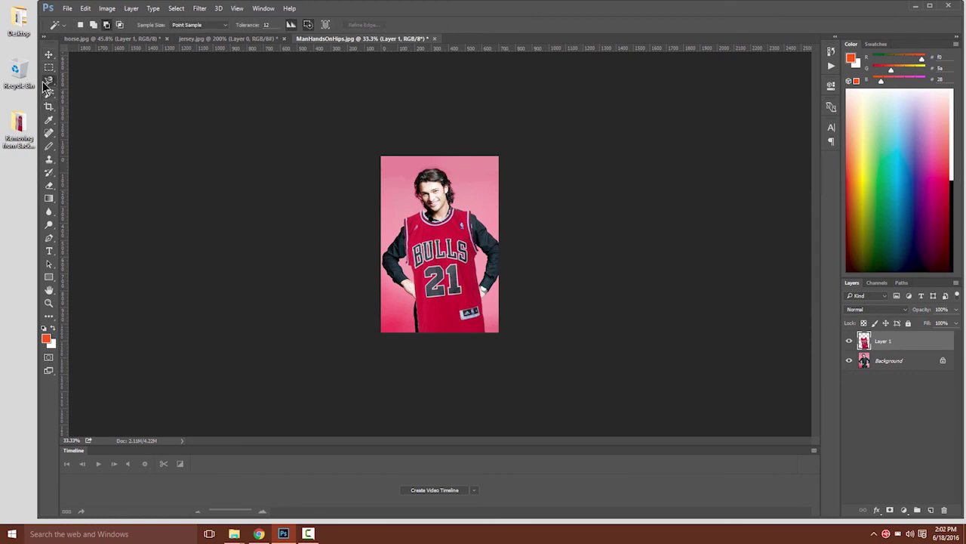
click(46, 84)
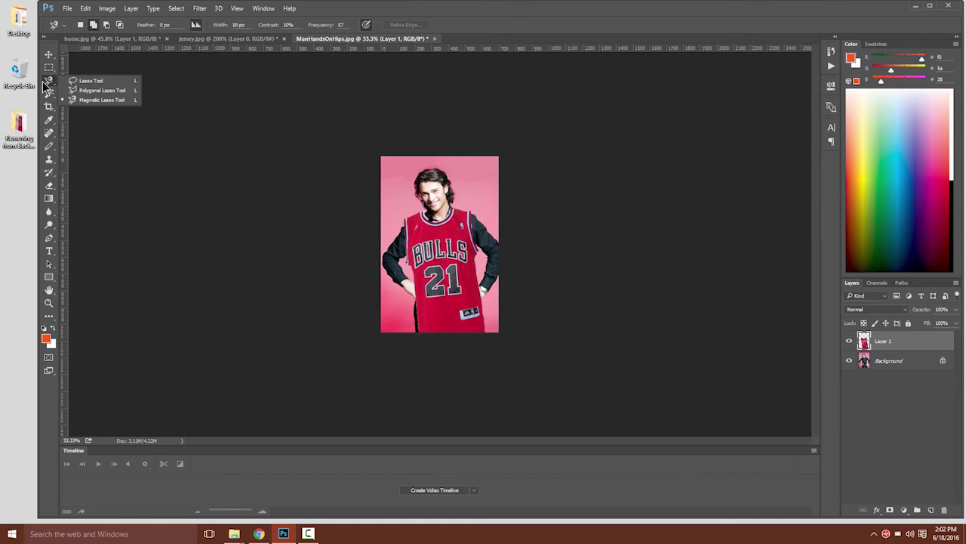